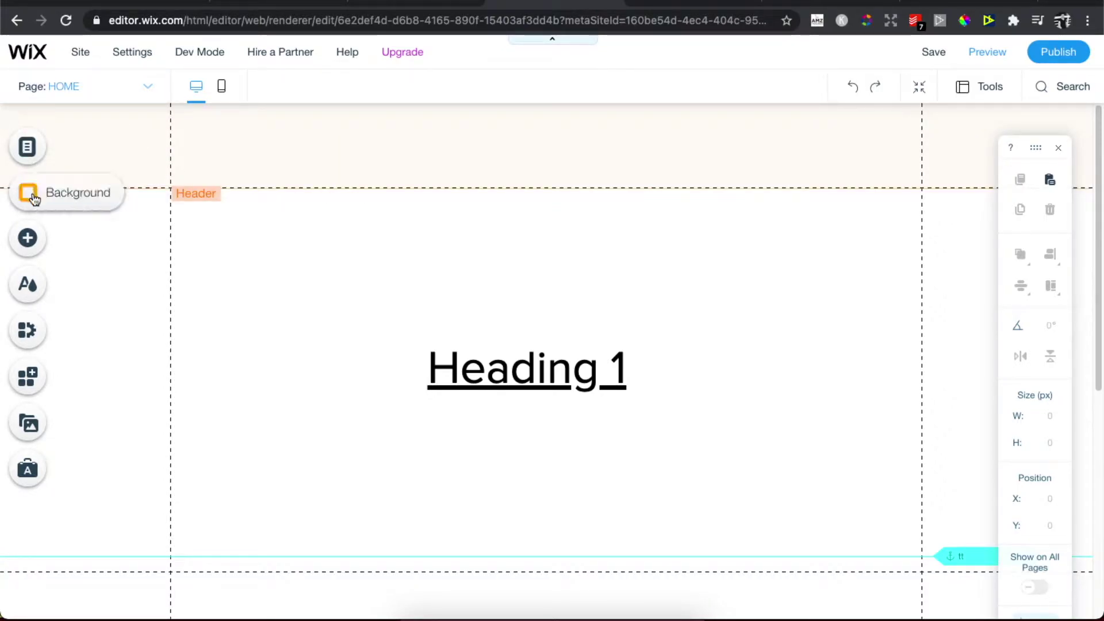
Step: Open the Menus & Pages panel listing the HOME and sdsdsd pages
click(30, 151)
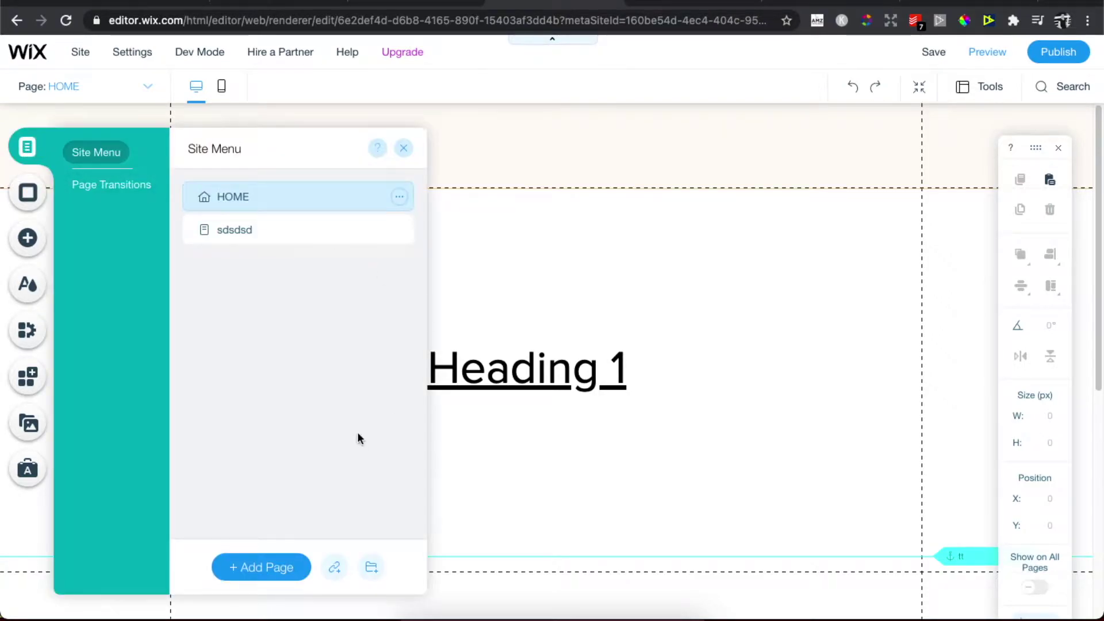
Step: Add a new page and rename it 'Privacy Policy'
click(254, 575)
double_click(233, 233)
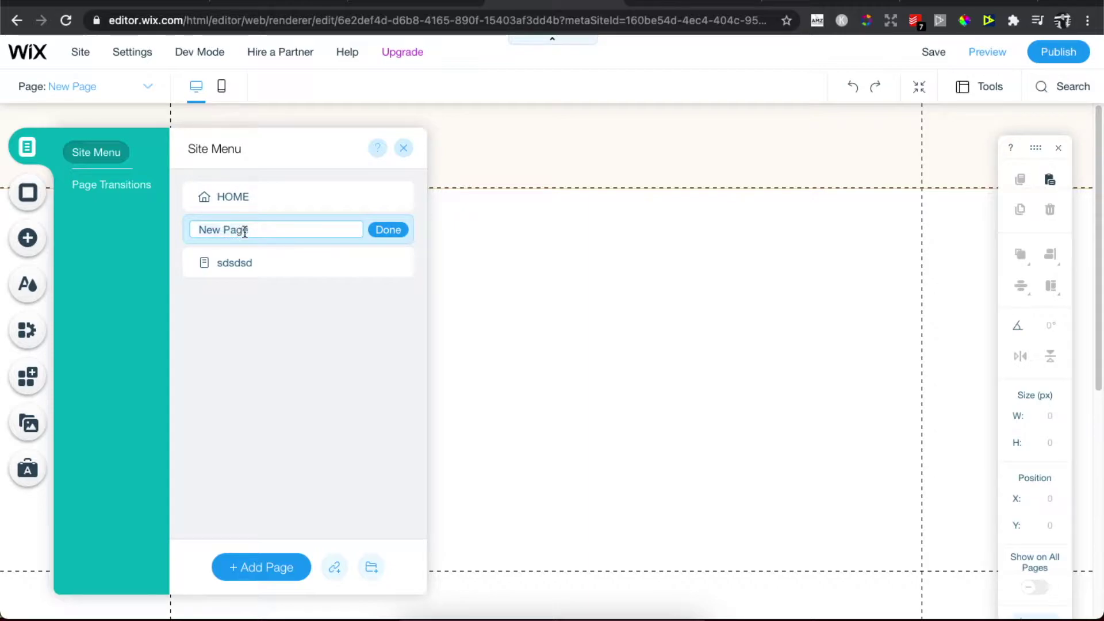
text(Priv)
text(acy Policy)
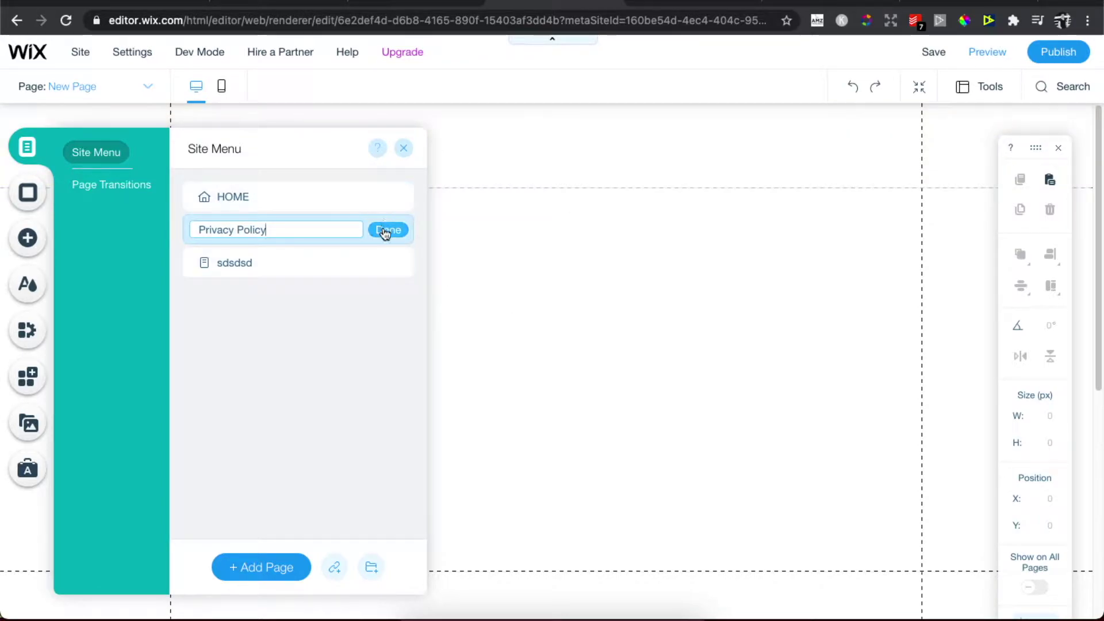
click(387, 230)
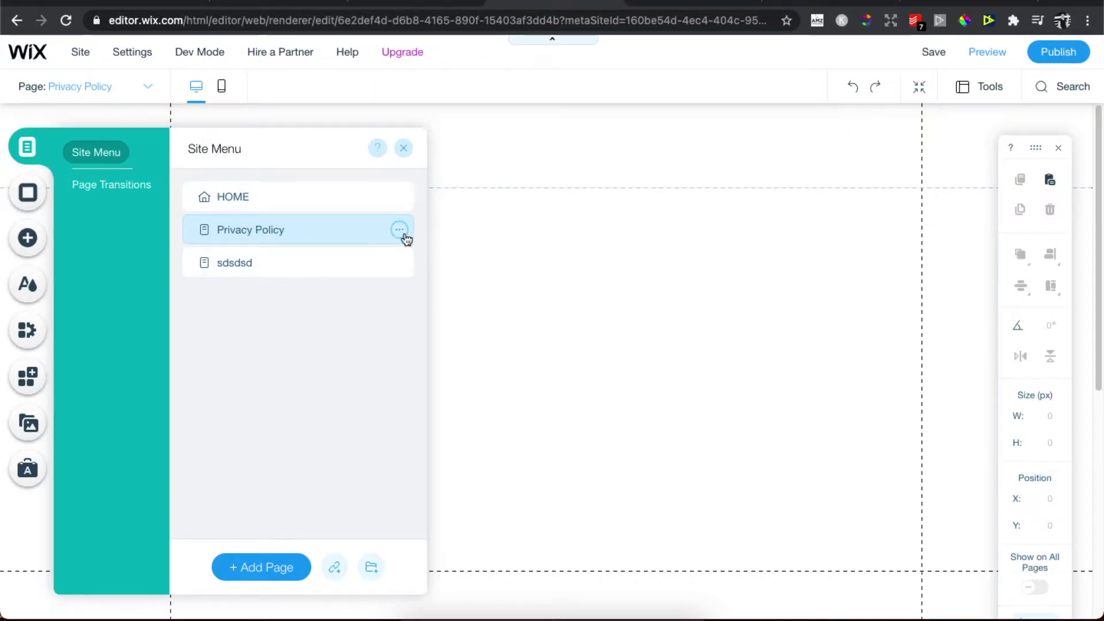
Step: Set the Privacy Policy page to hidden and close the pages list
click(399, 230)
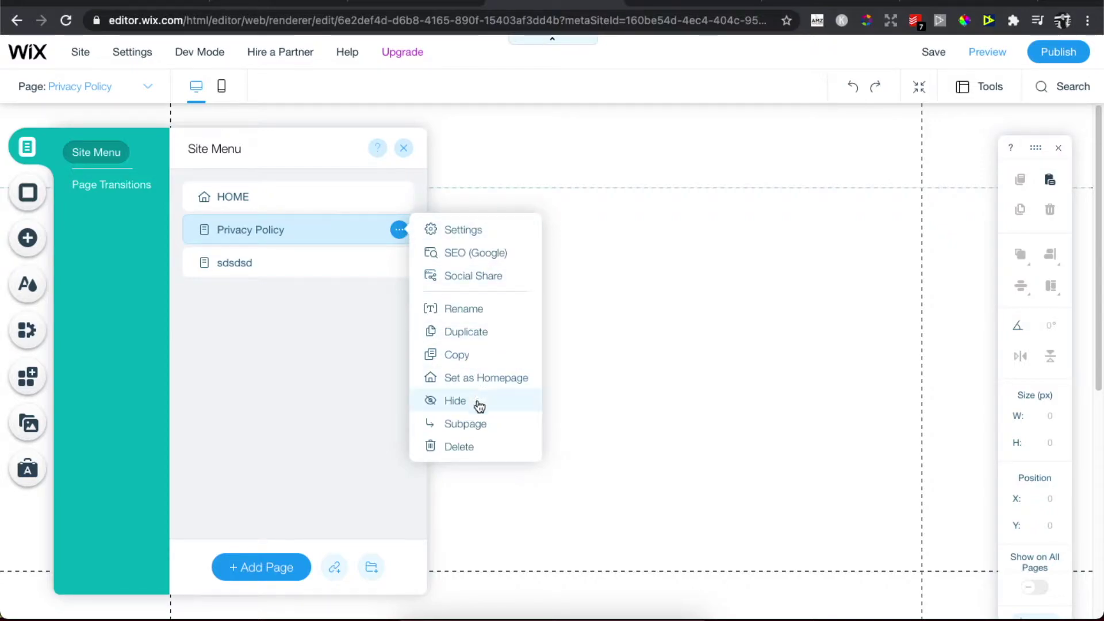
click(477, 401)
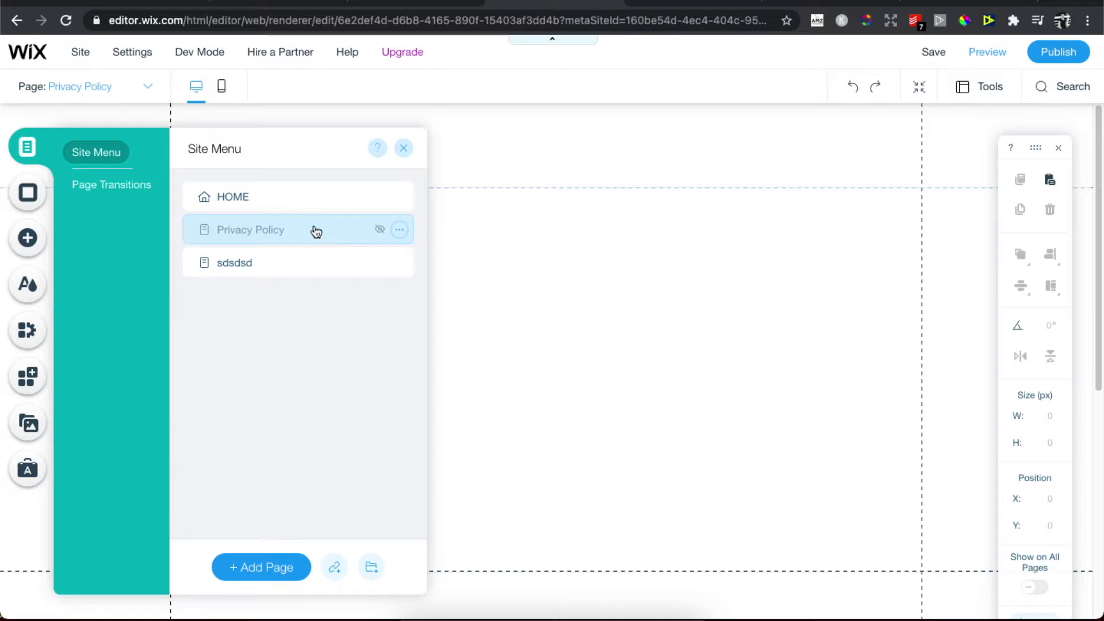
click(609, 283)
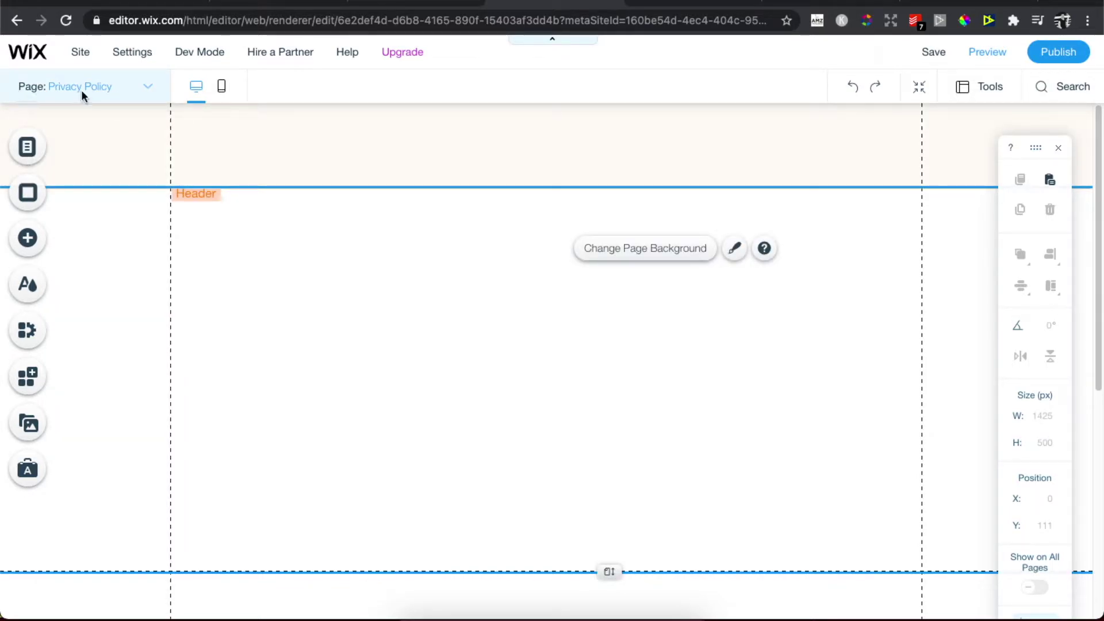
Step: Confirm Privacy Policy is the page being edited and add a Heading 1 text element
click(80, 89)
click(397, 316)
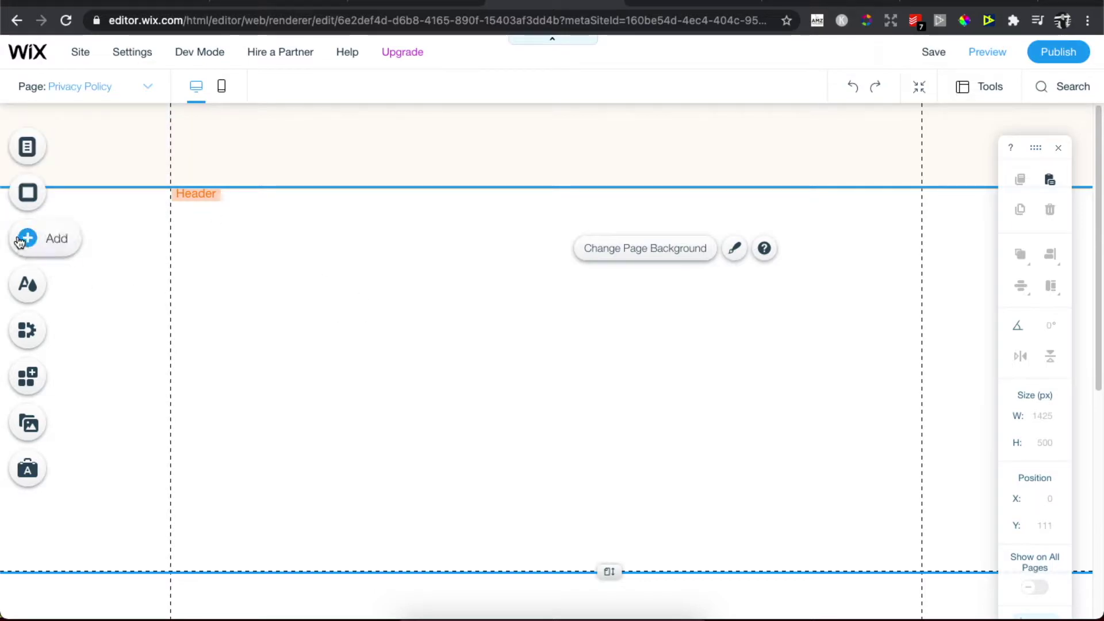
click(50, 244)
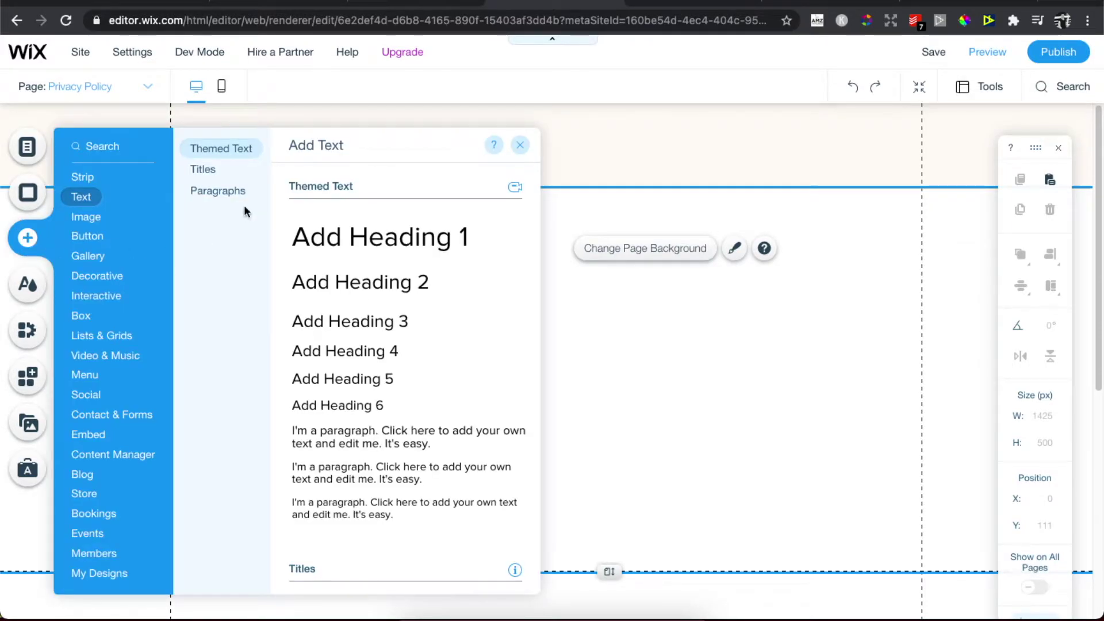
click(343, 237)
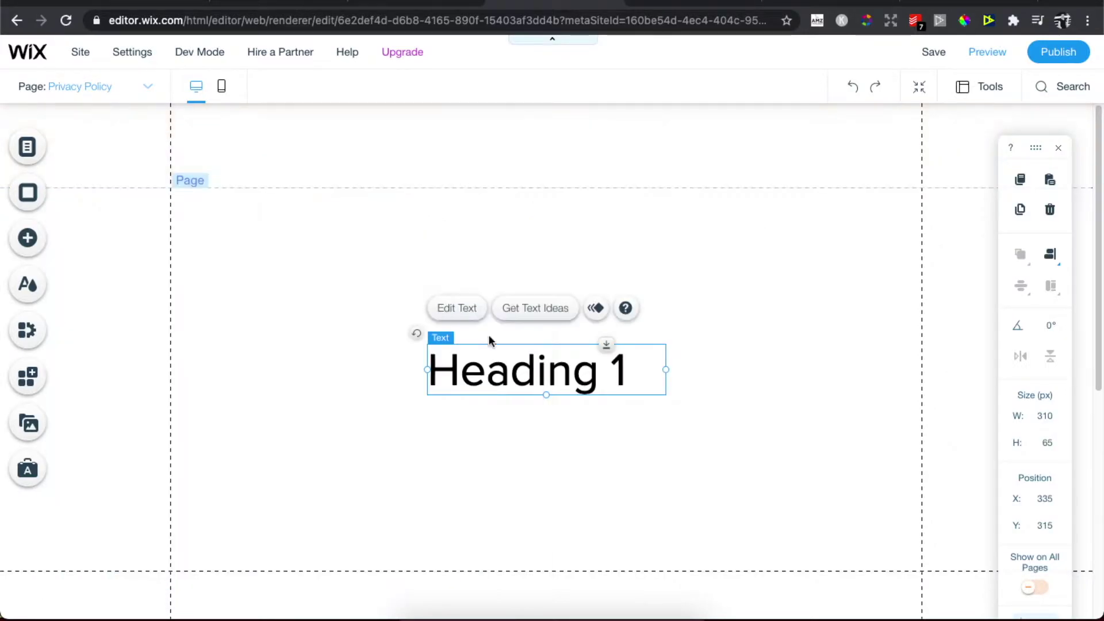
Step: Replace the heading's text with 'Privacy Policy'
double_click(525, 368)
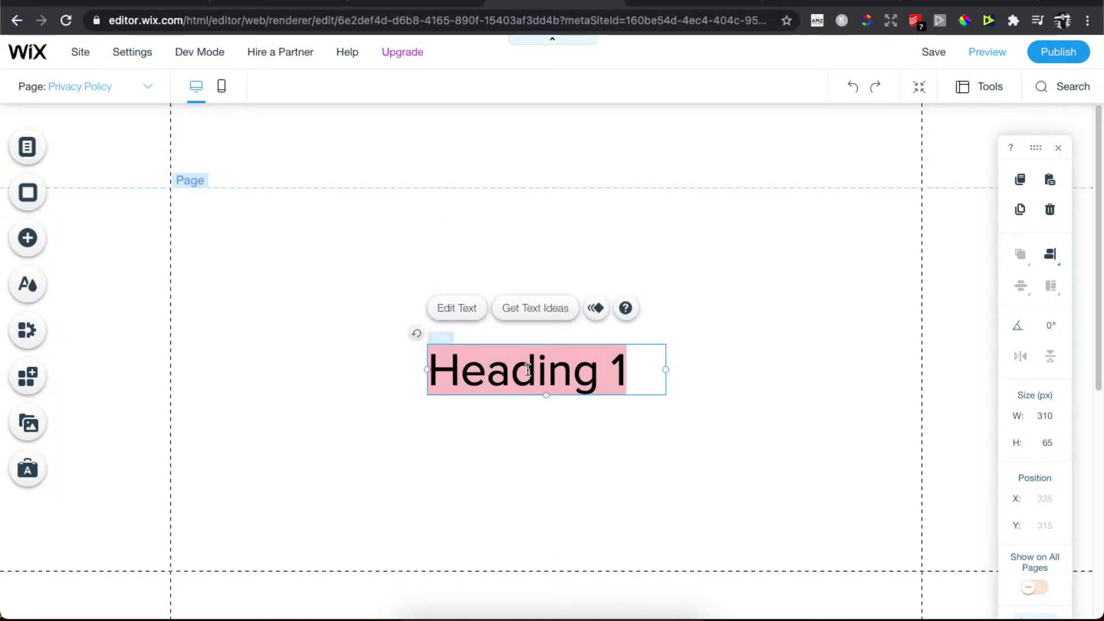
text(Prica)
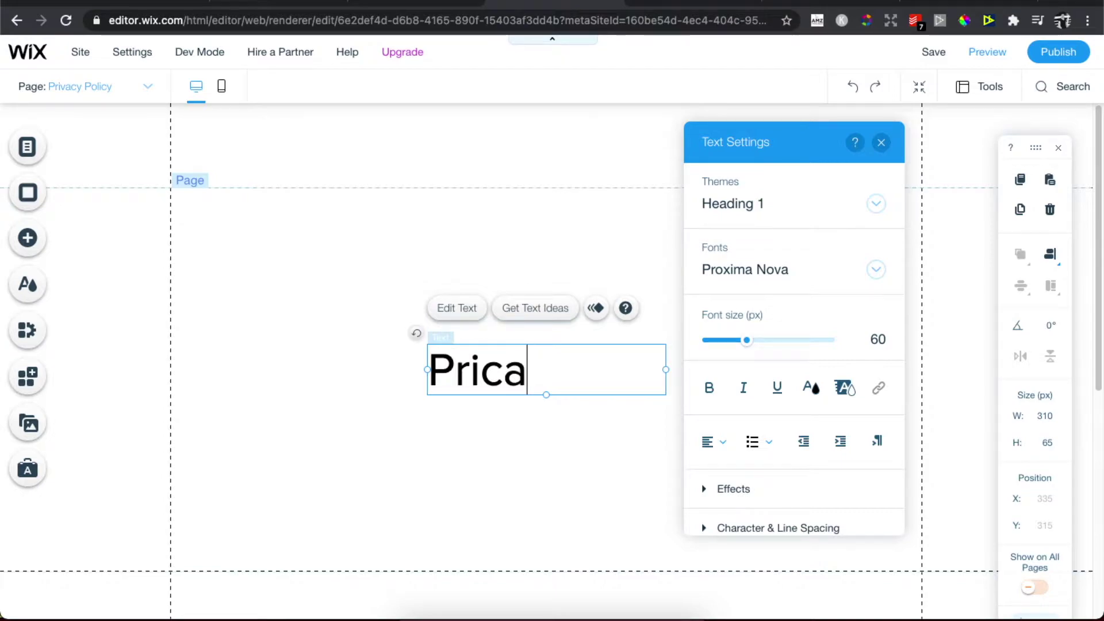
key(BackSpace)
key(BackSpace)
text(vact)
key(BackSpace)
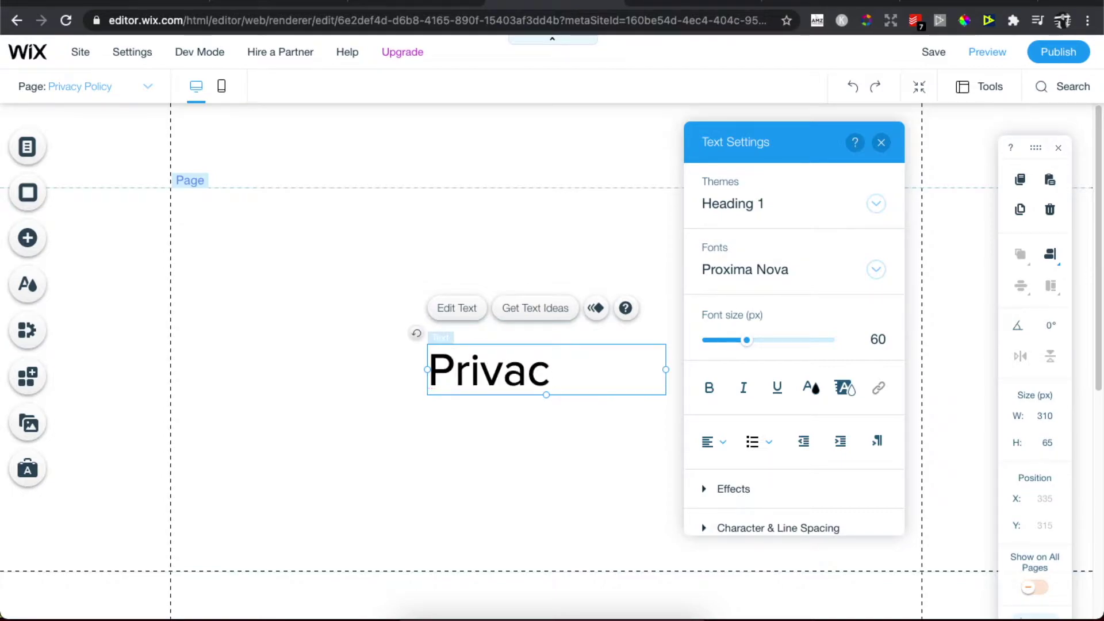
text(y Policy)
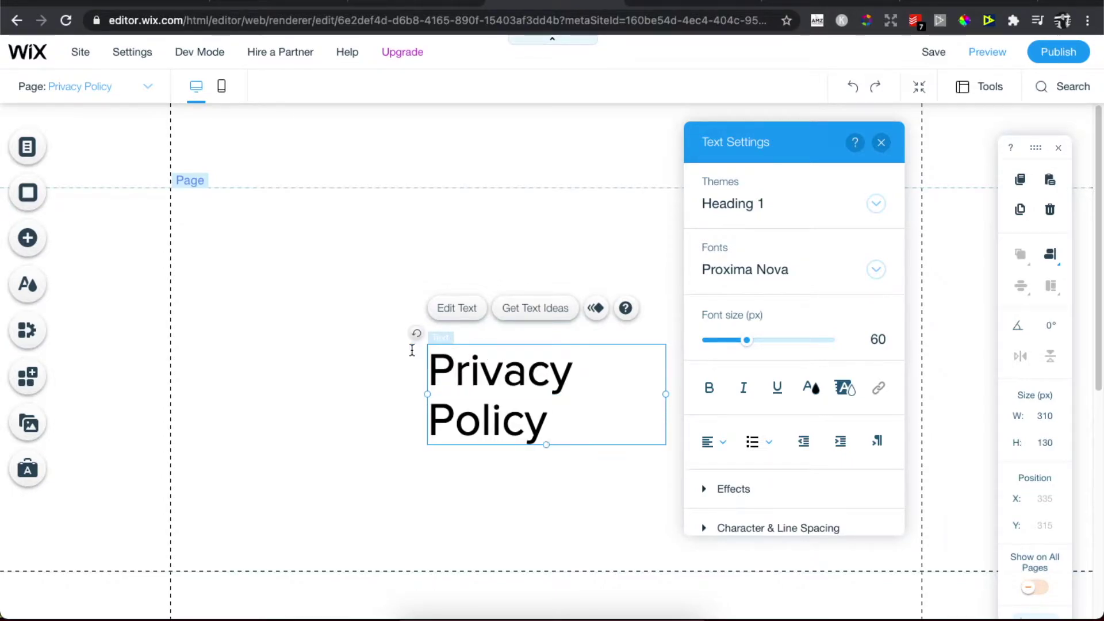
Step: Widen the title box, centre-align its text and move it to the page's top centre
drag(426, 397, 278, 378)
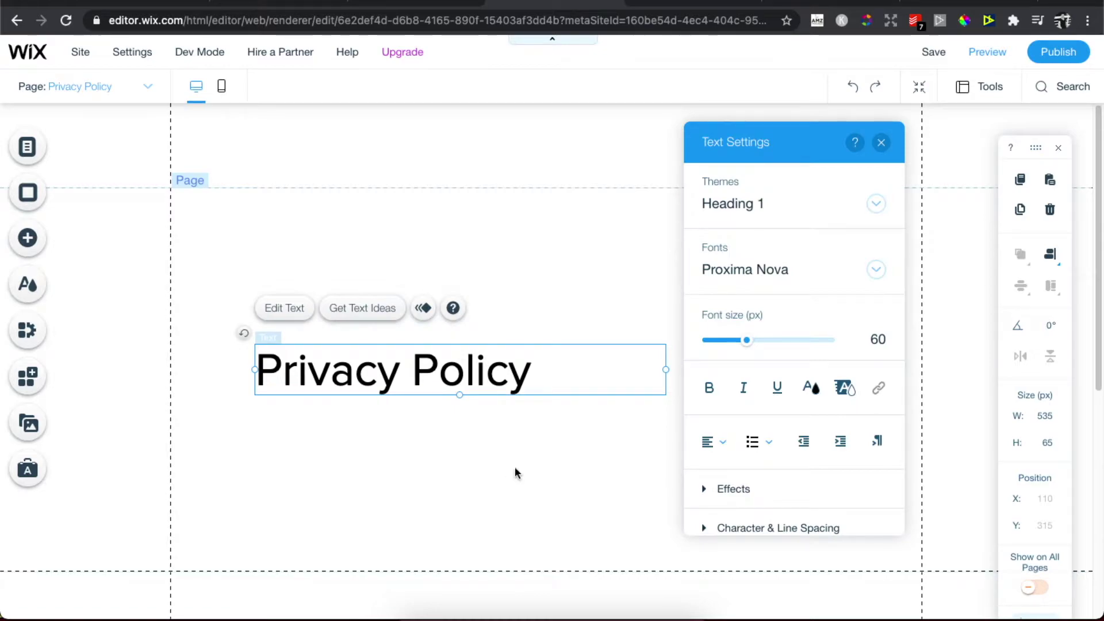
scroll(750, 316, down, 1)
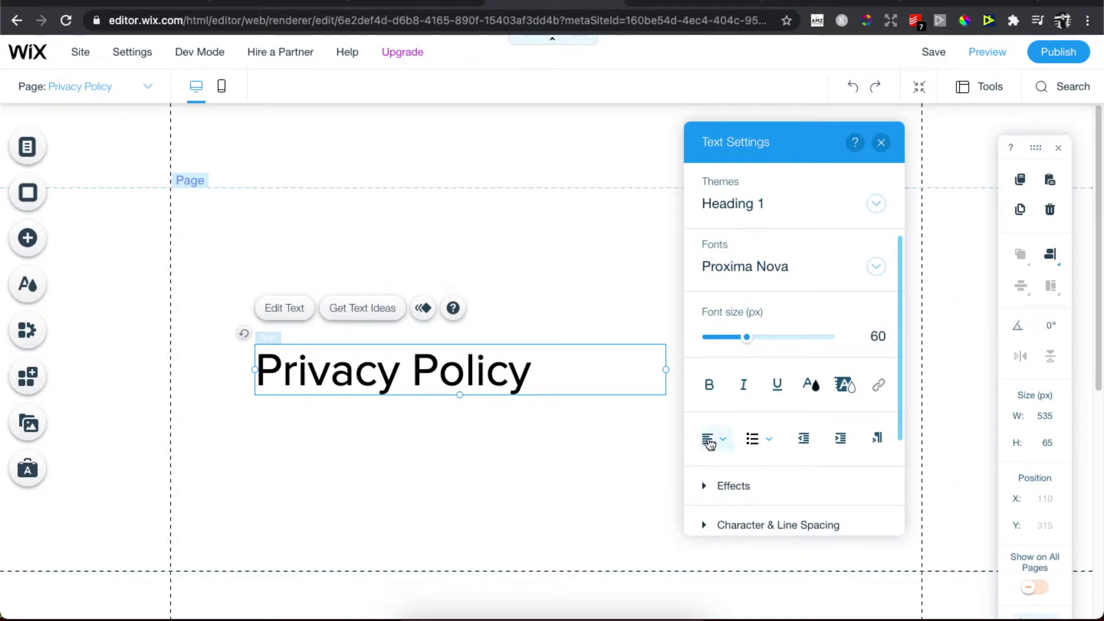
click(713, 438)
click(713, 464)
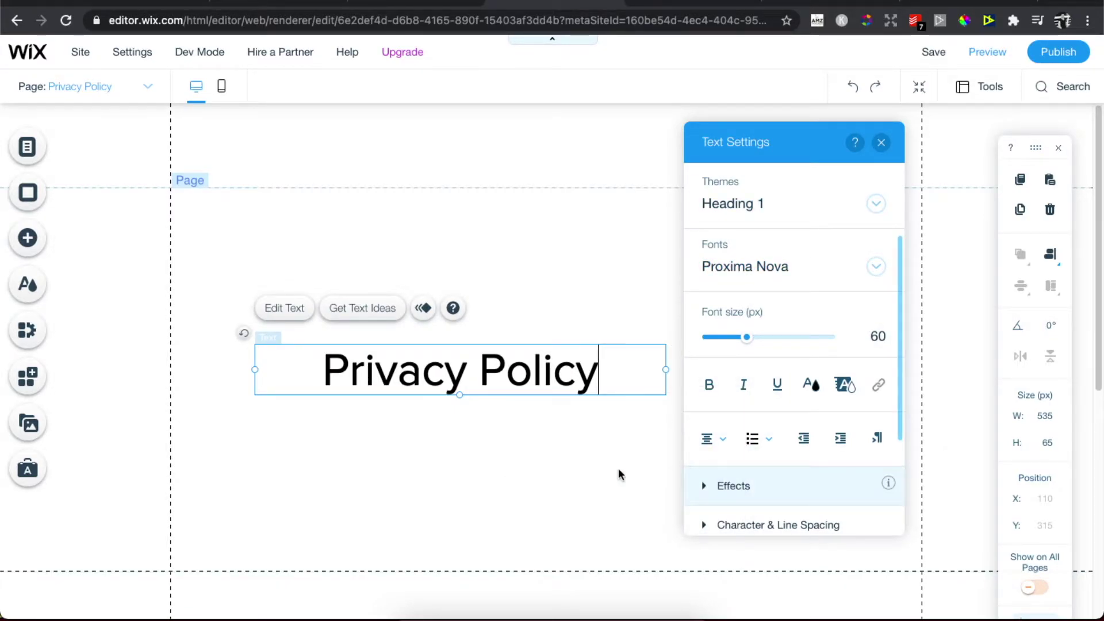
click(566, 470)
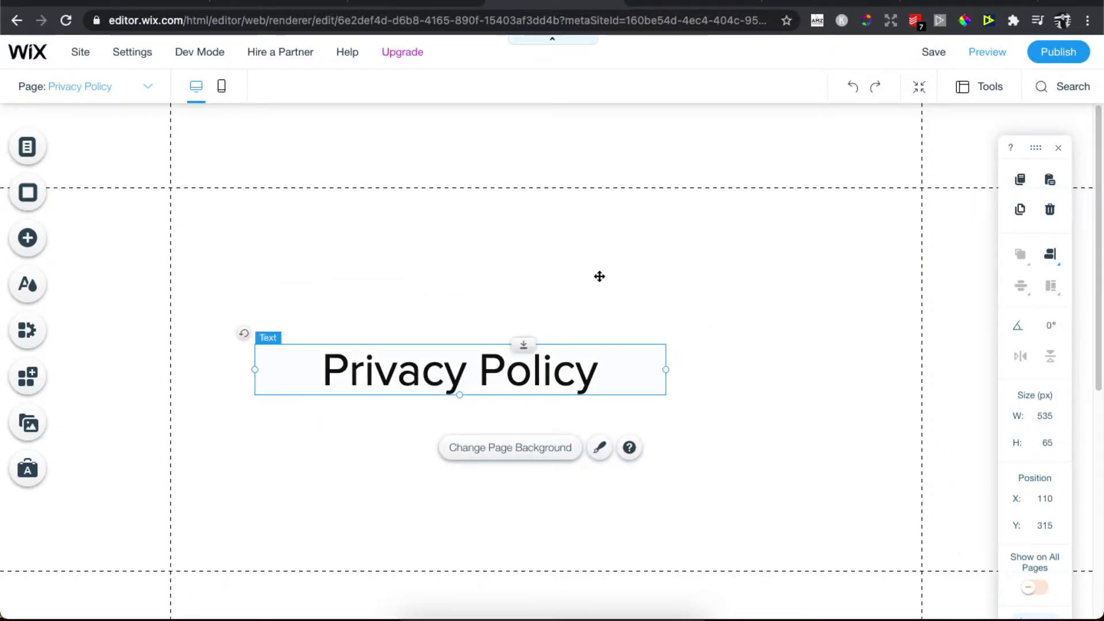
drag(437, 374, 520, 232)
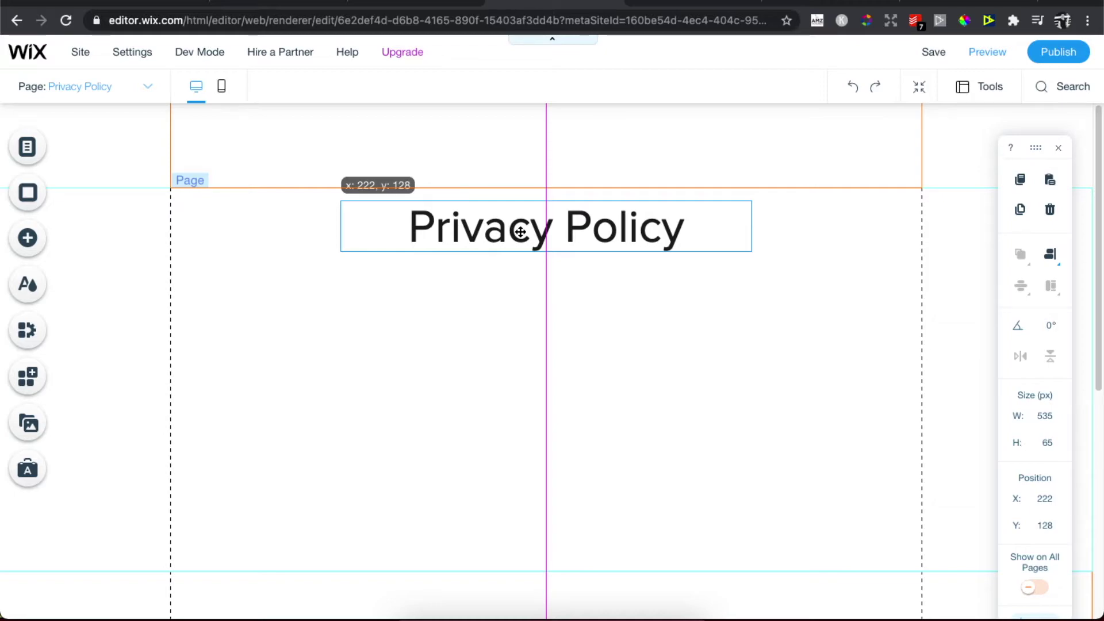
click(374, 347)
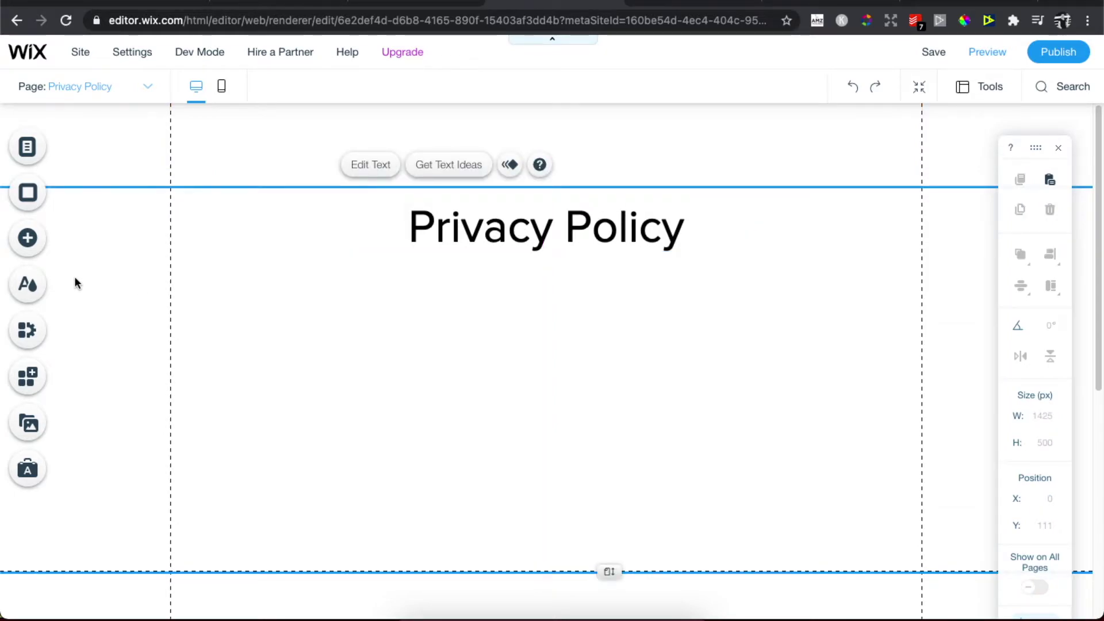
click(23, 239)
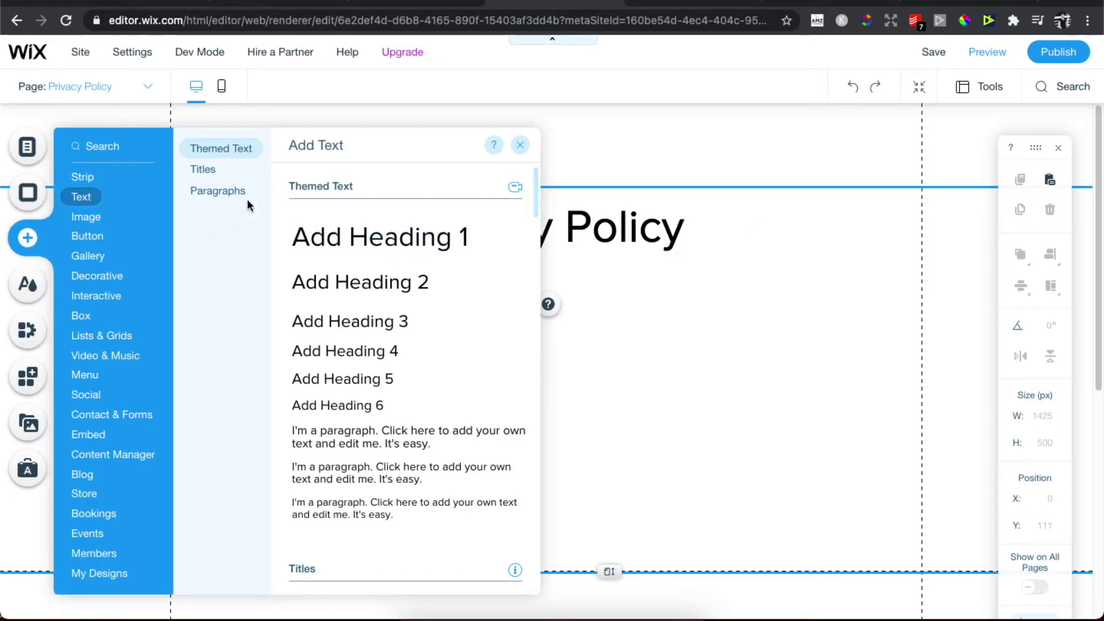
Step: Add a widened paragraph just below the title and type 'sd' into it
click(369, 444)
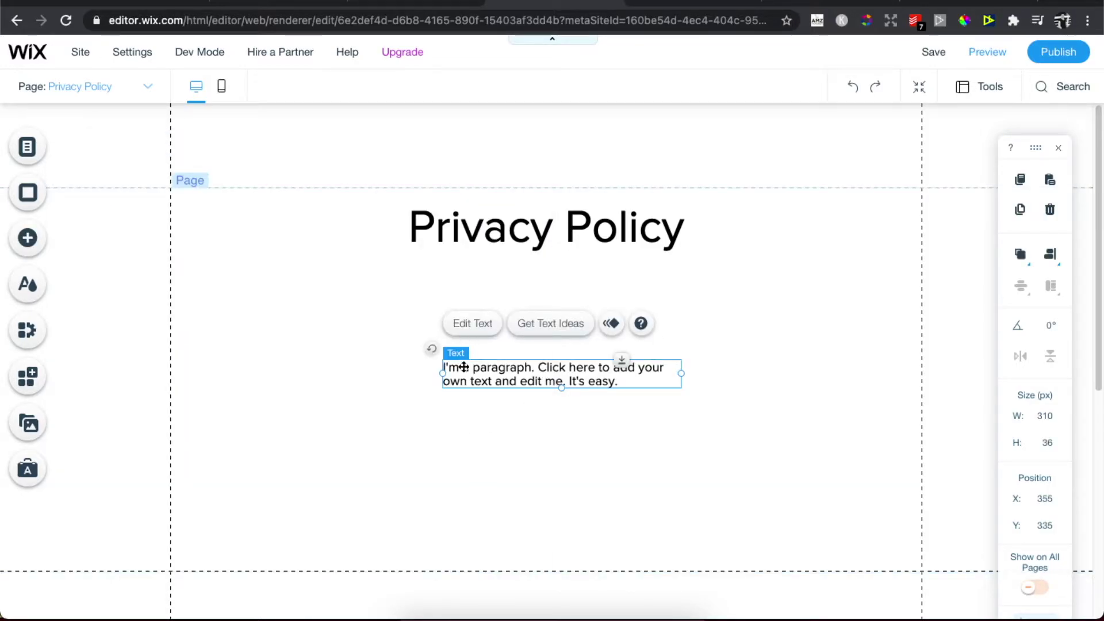
drag(341, 357, 185, 367)
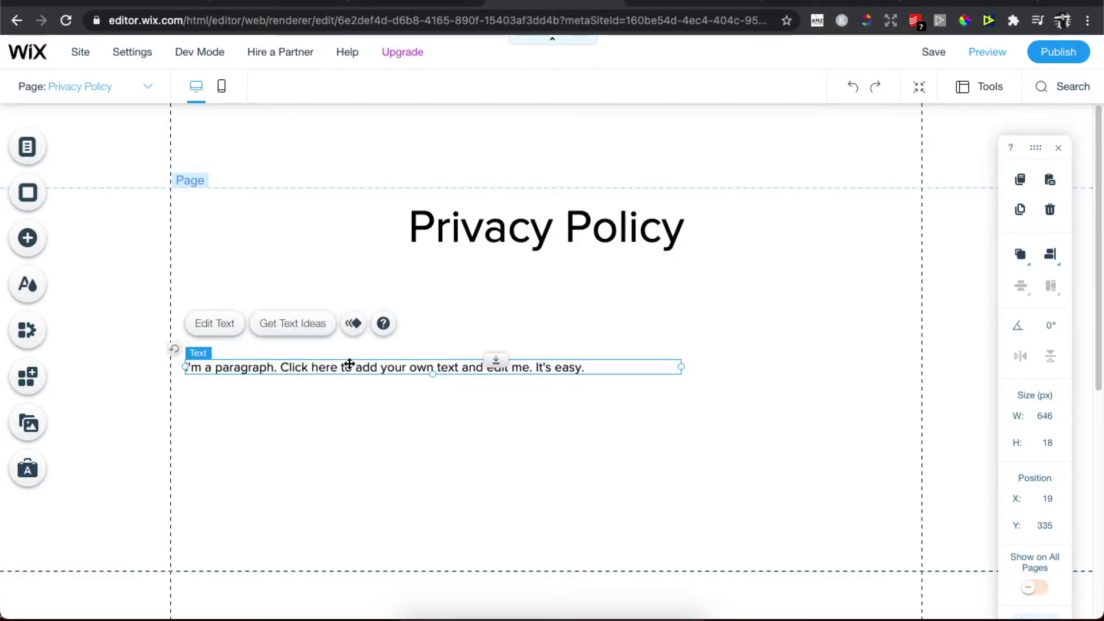
drag(328, 367, 318, 261)
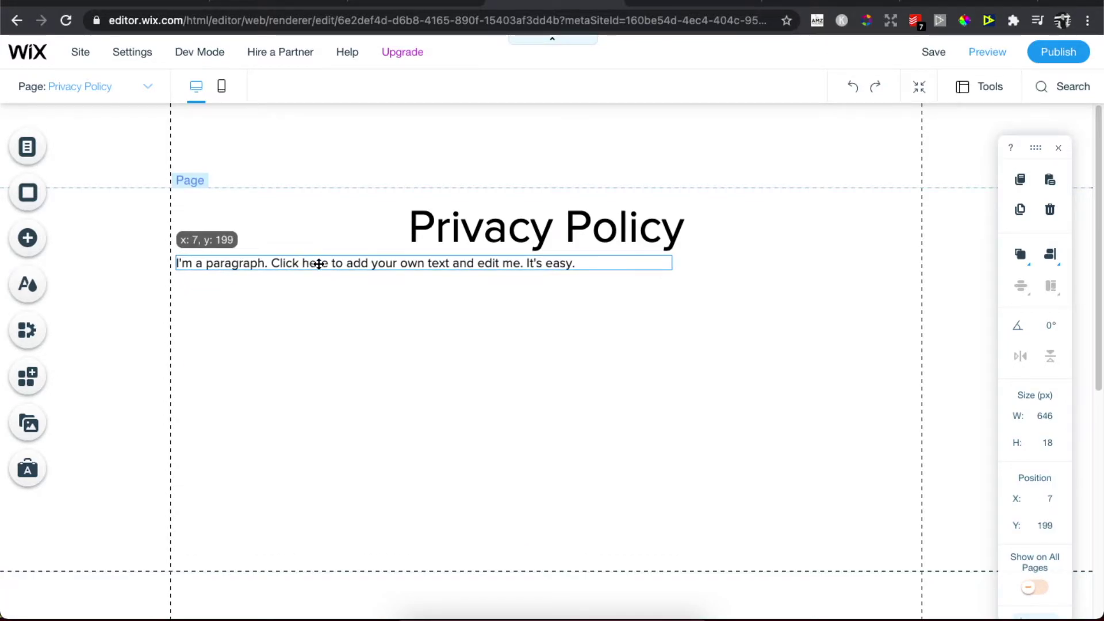
double_click(606, 262)
text(sfsd)
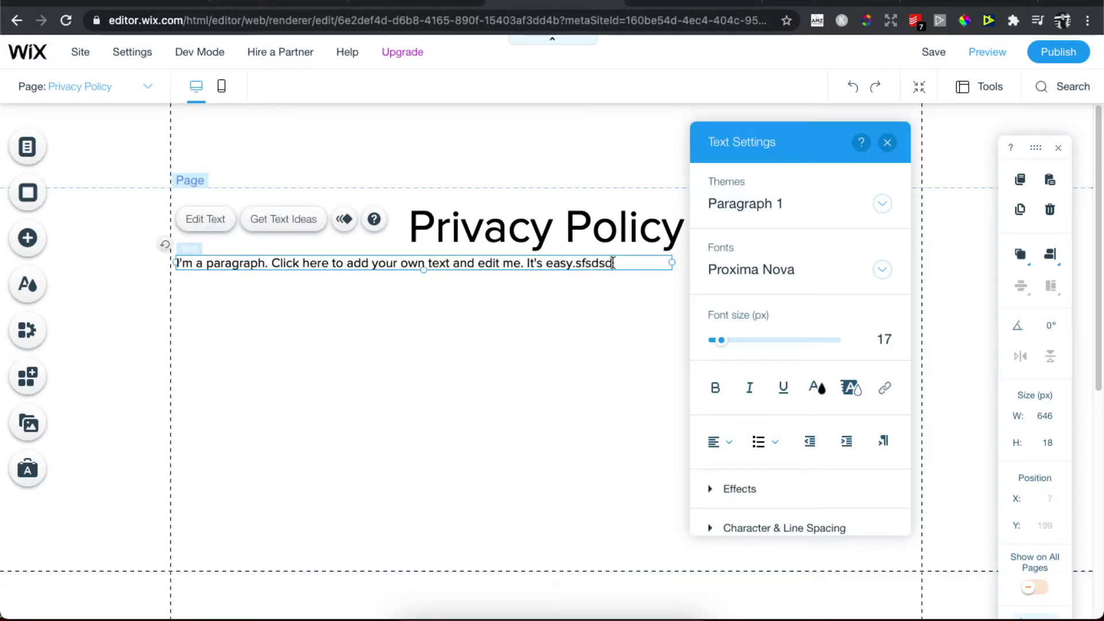
text(sd)
click(577, 383)
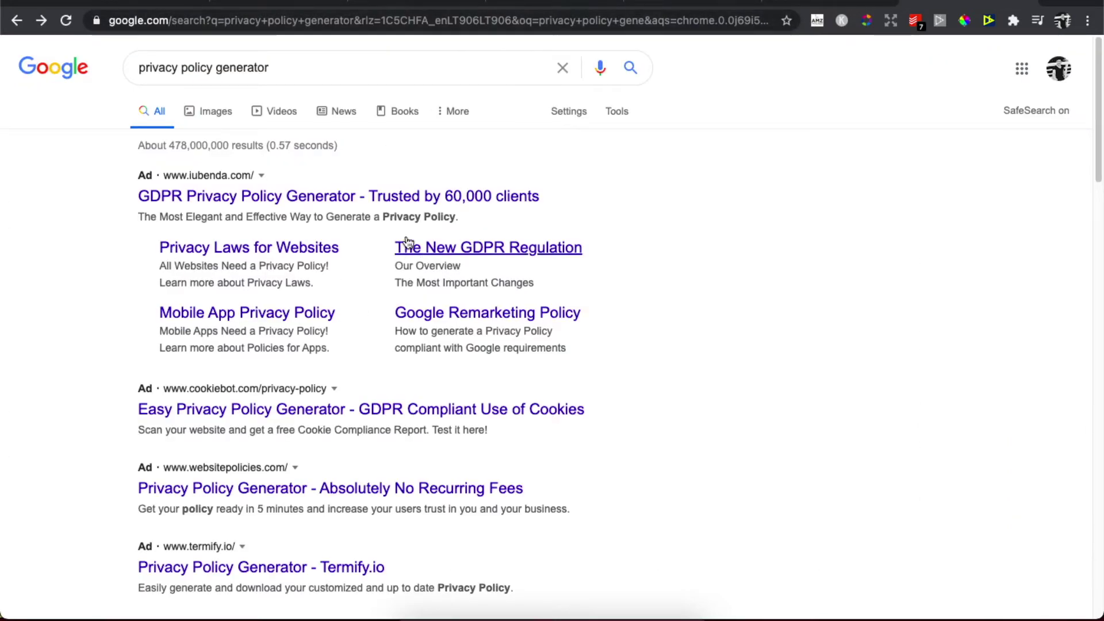
scroll(439, 133, down, 4)
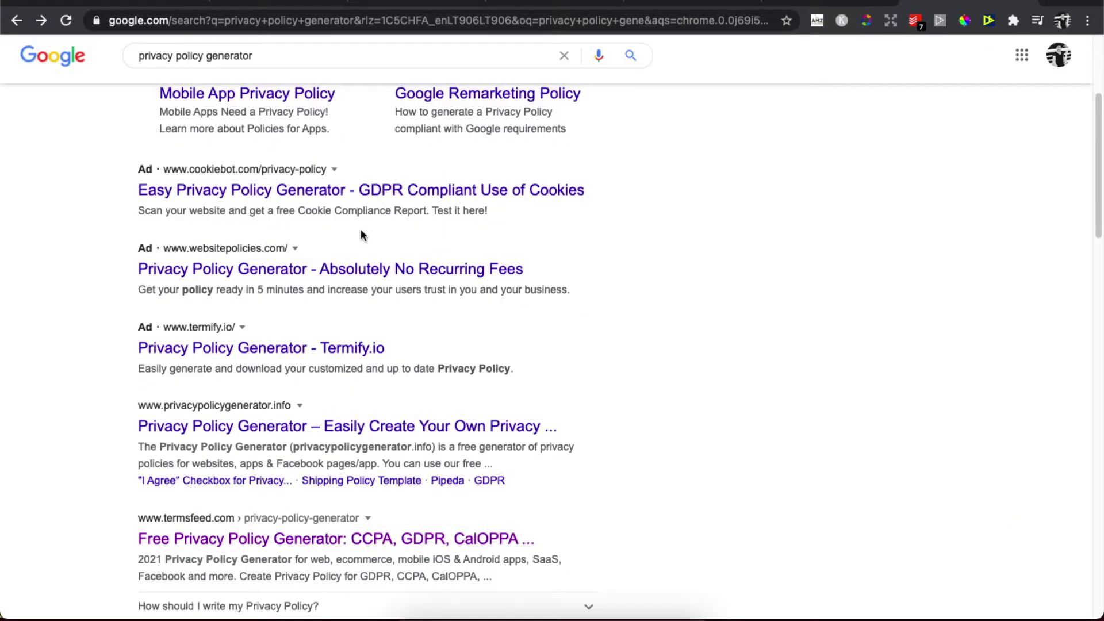
scroll(361, 229, down, 2)
scroll(339, 288, down, 4)
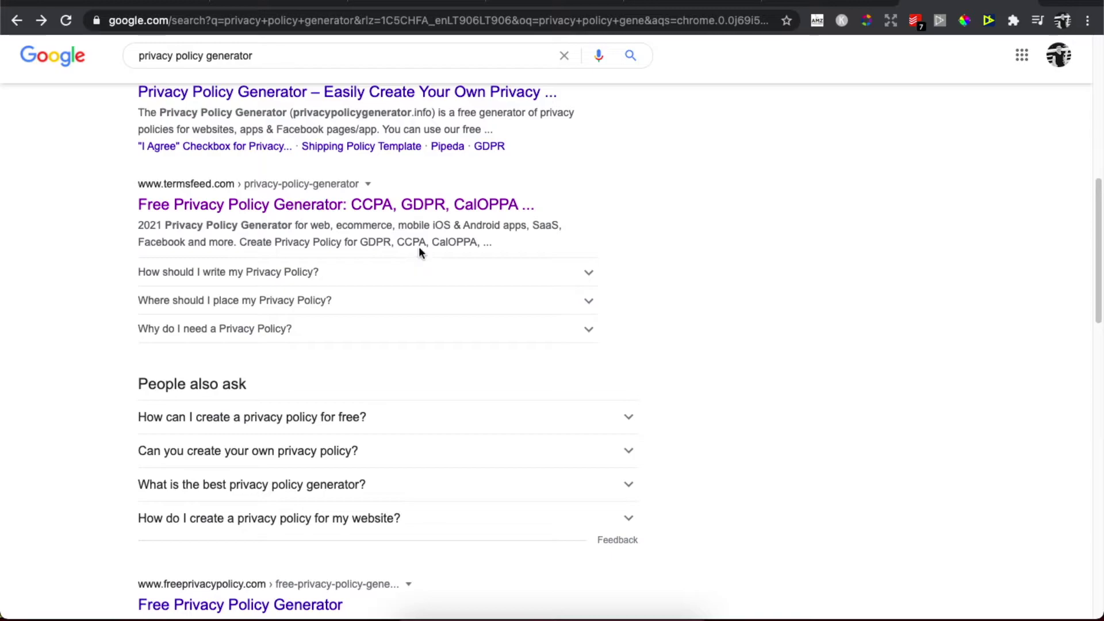
scroll(356, 224, down, 3)
scroll(360, 270, down, 1)
scroll(360, 270, down, 1)
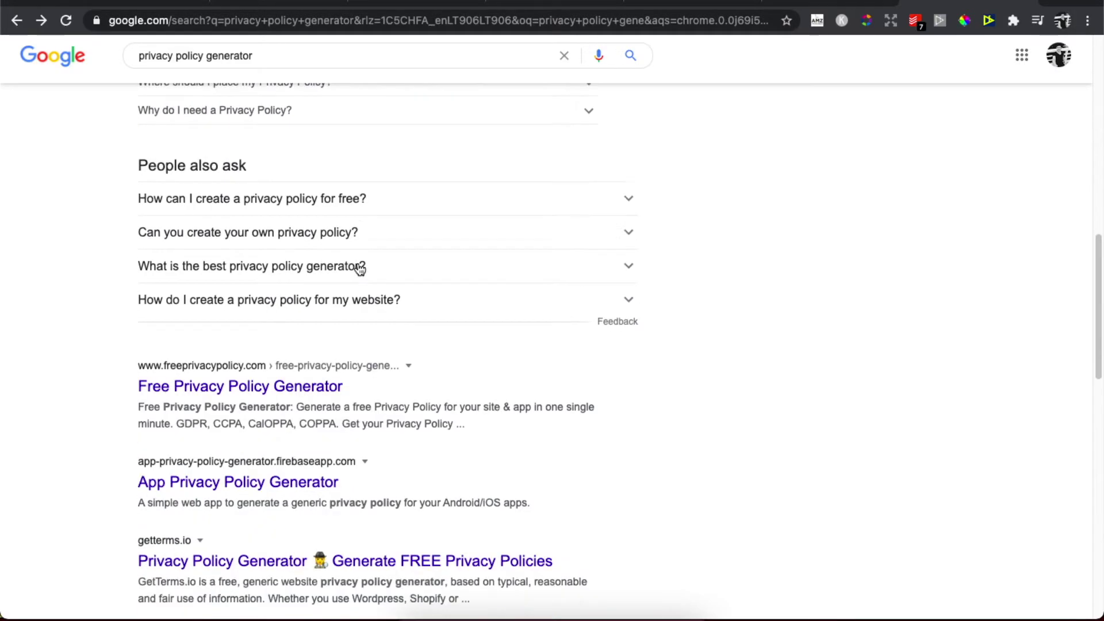
scroll(365, 277, down, 2)
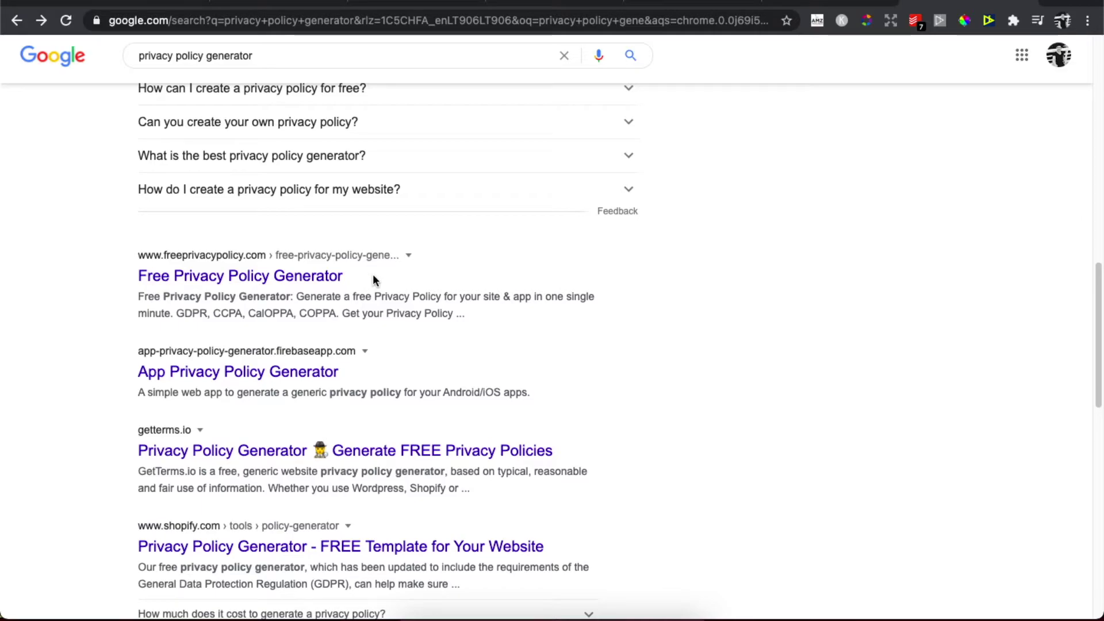
click(575, 8)
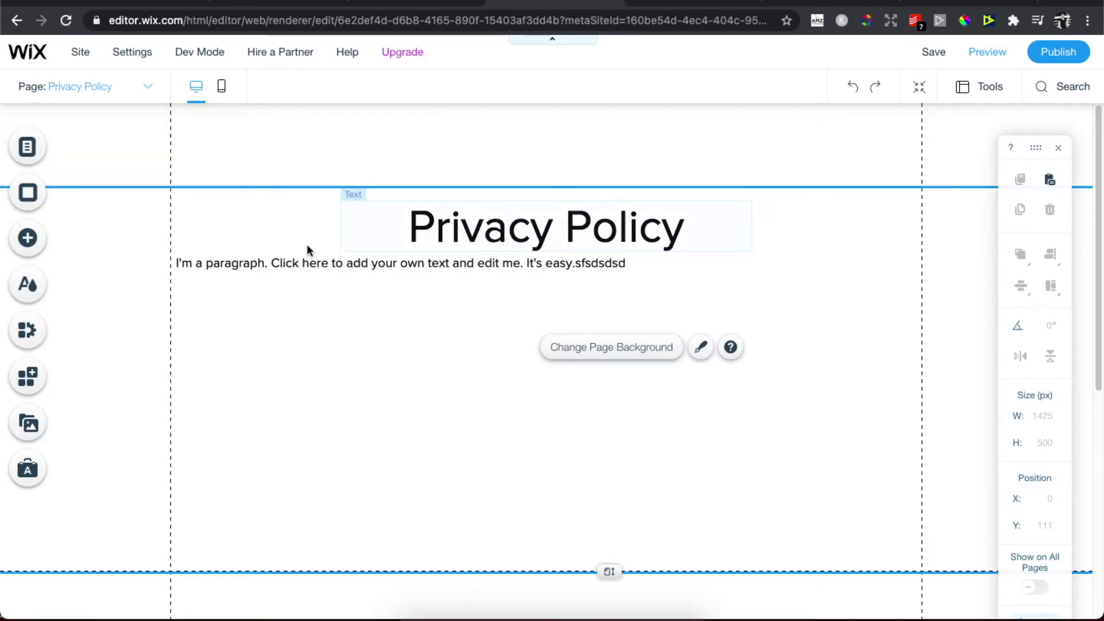
Step: Switch to the HOME page and add a Heading 2 text box near the bottom
click(87, 86)
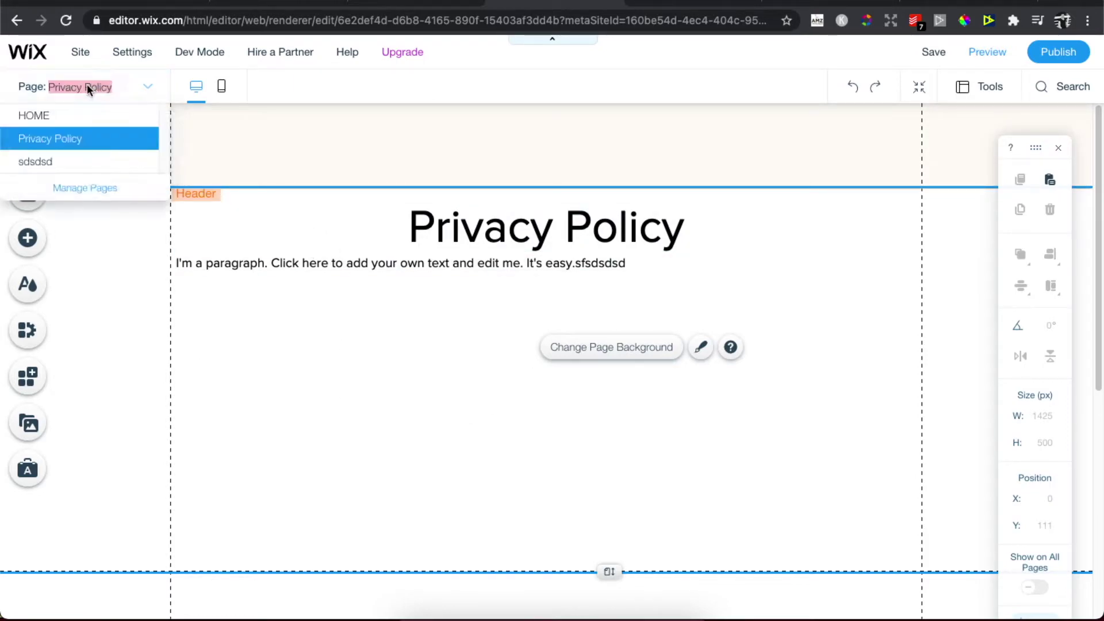
click(54, 119)
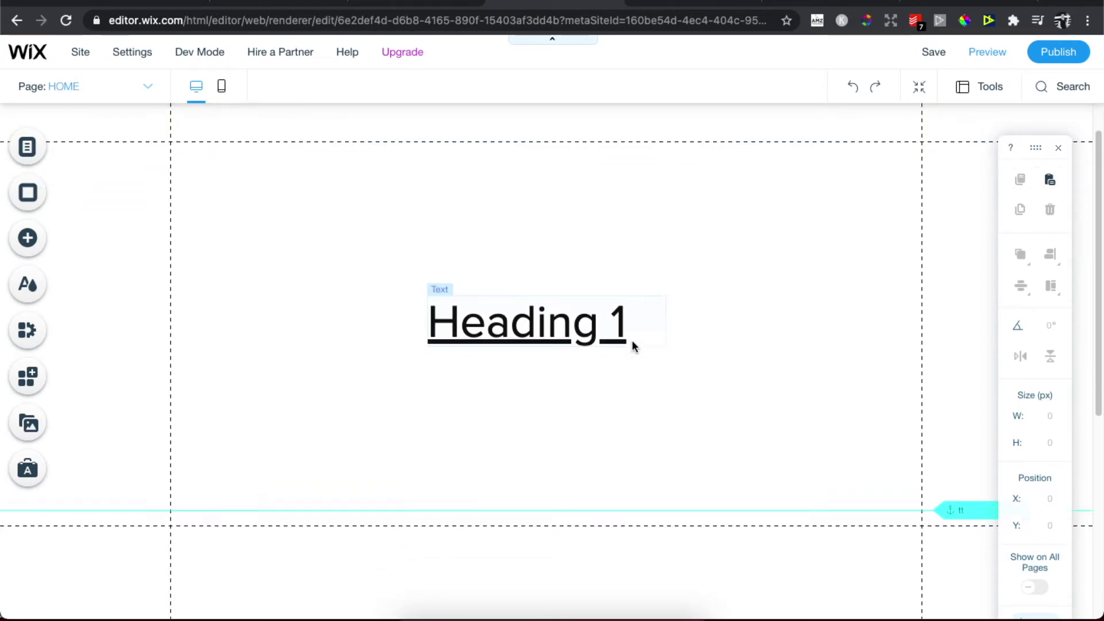
scroll(633, 340, down, 6)
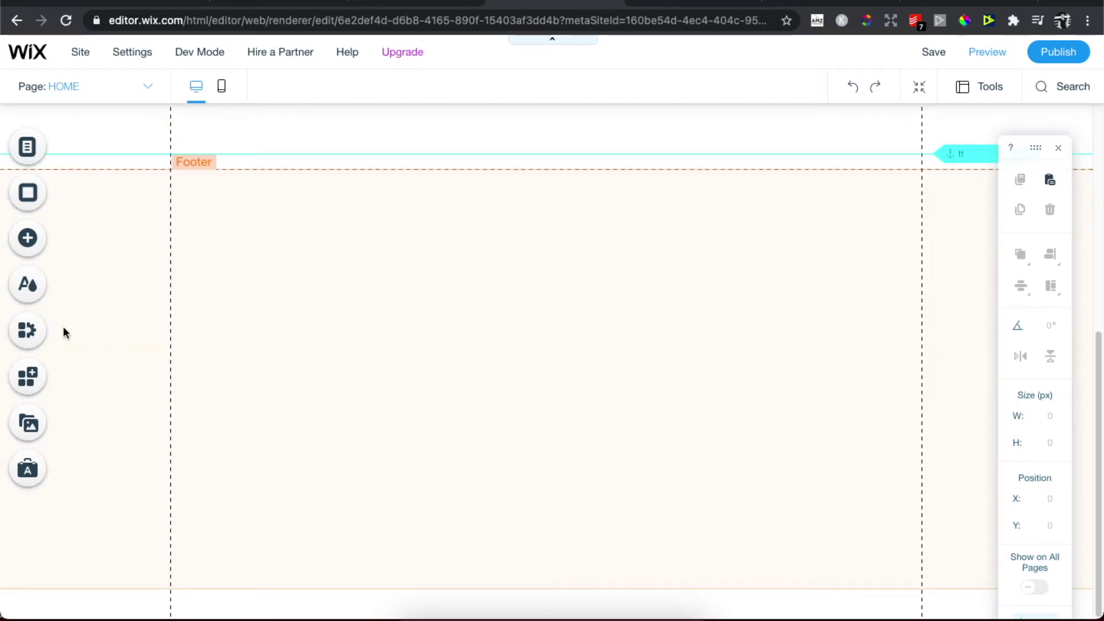
click(42, 245)
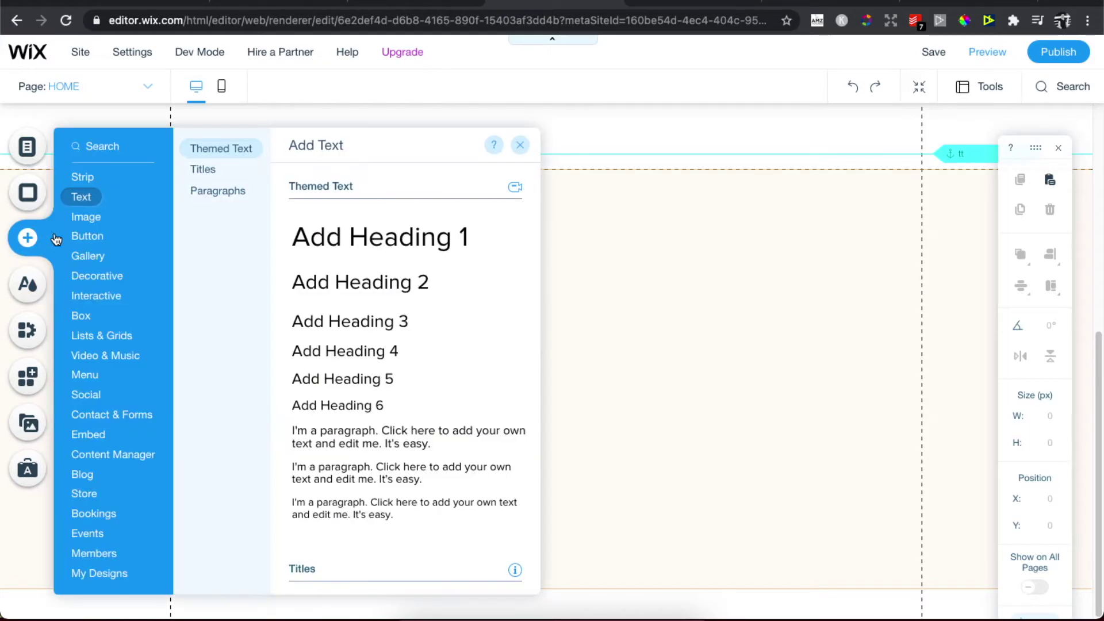
click(327, 286)
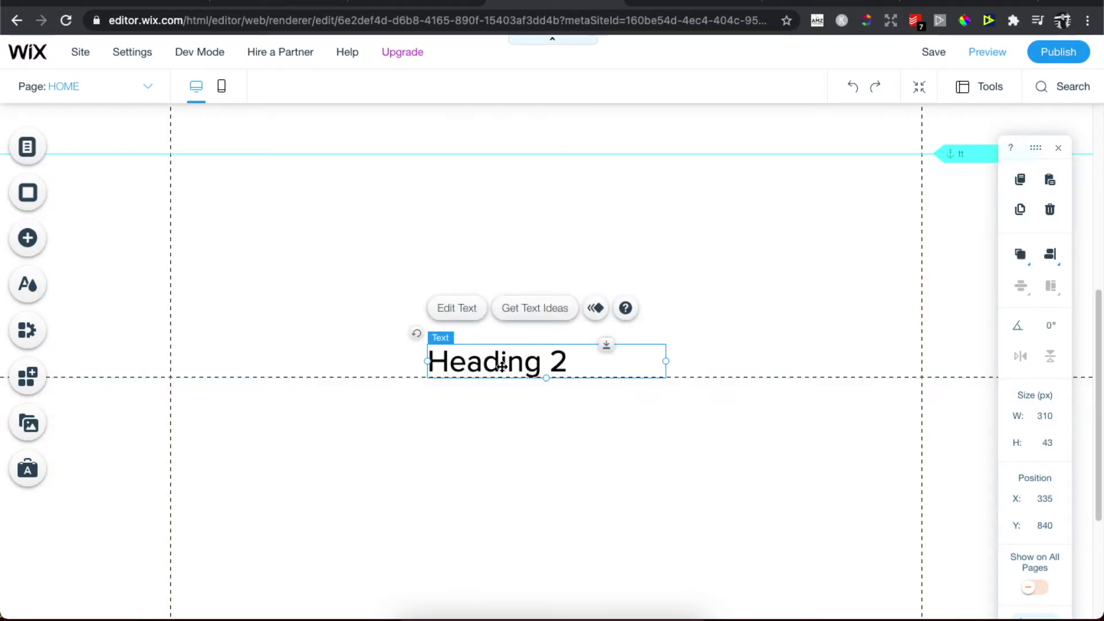
Step: Change the new heading's text to 'Privacy Policy' and select it
double_click(502, 366)
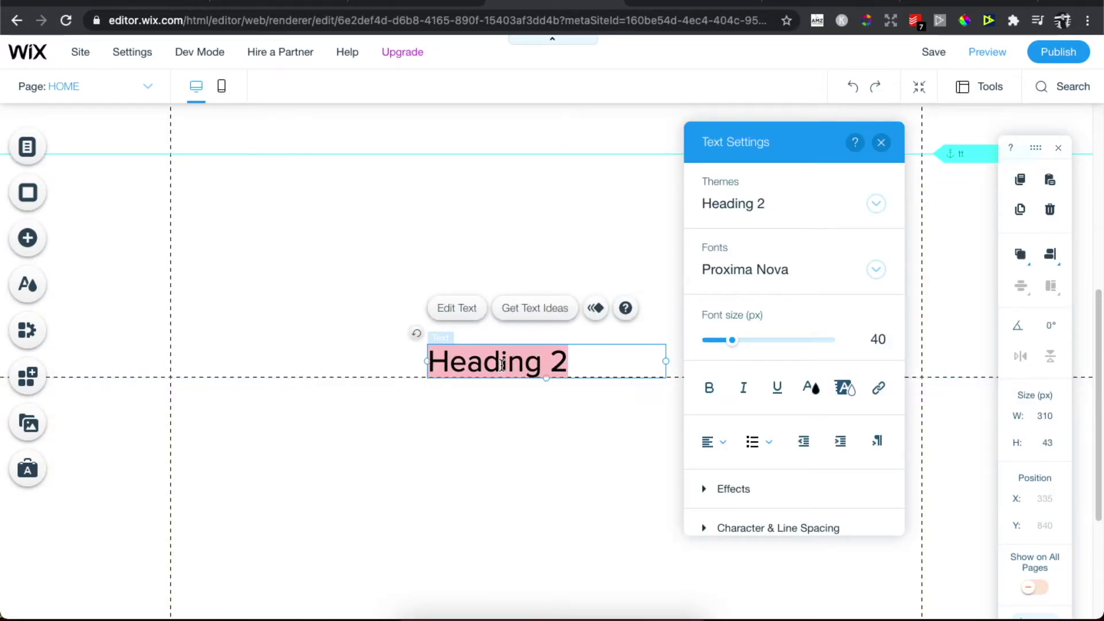
text(Pric)
key(BackSpace)
text(v)
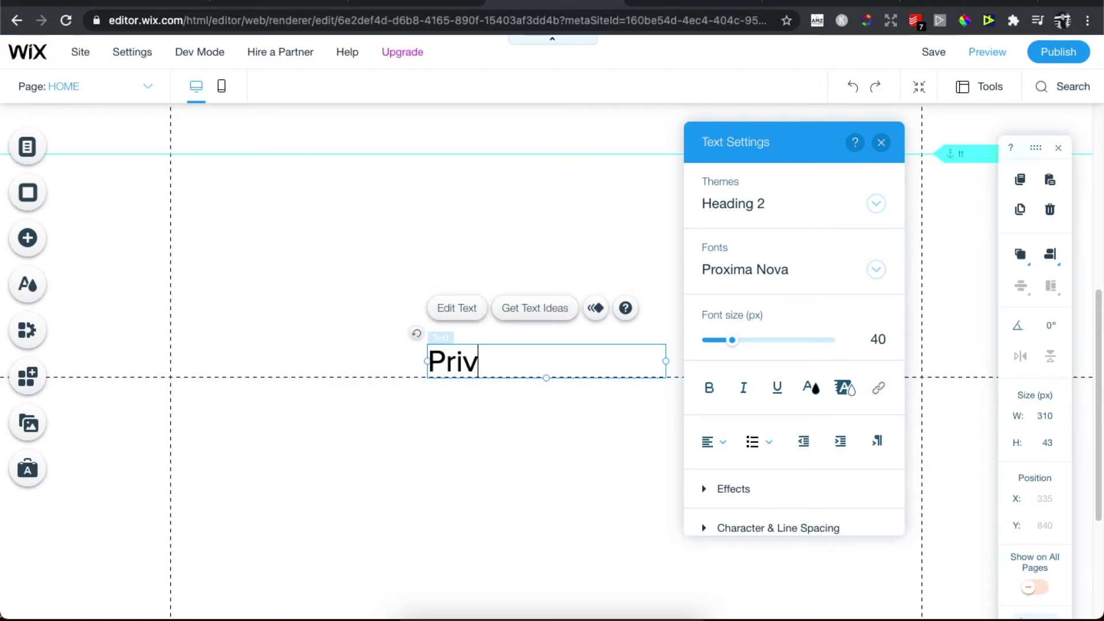
text(acy Polic)
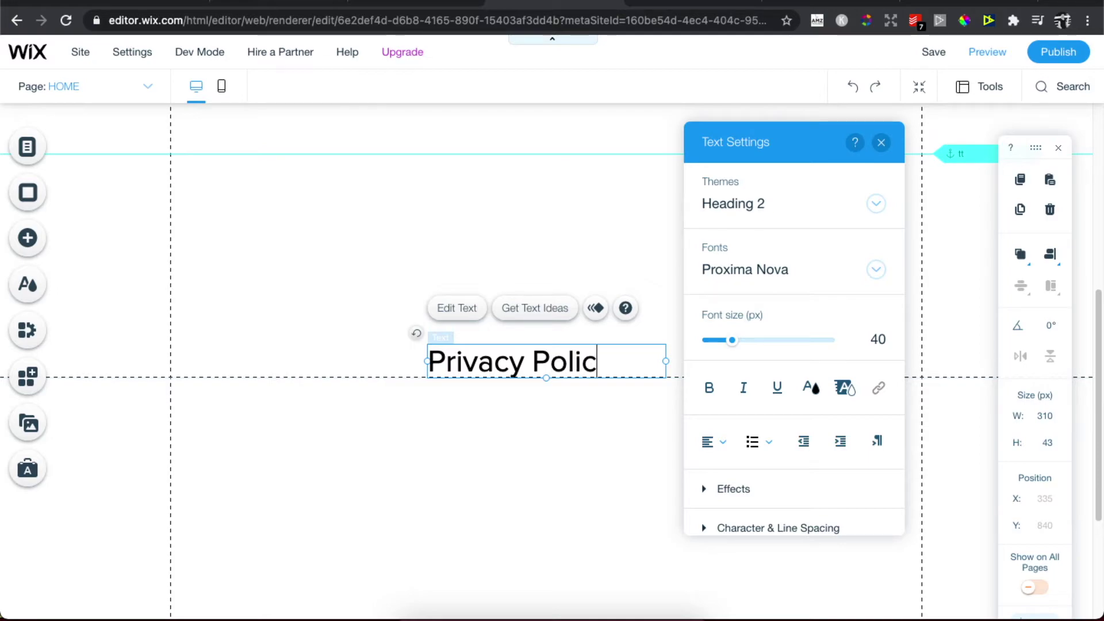
text(y)
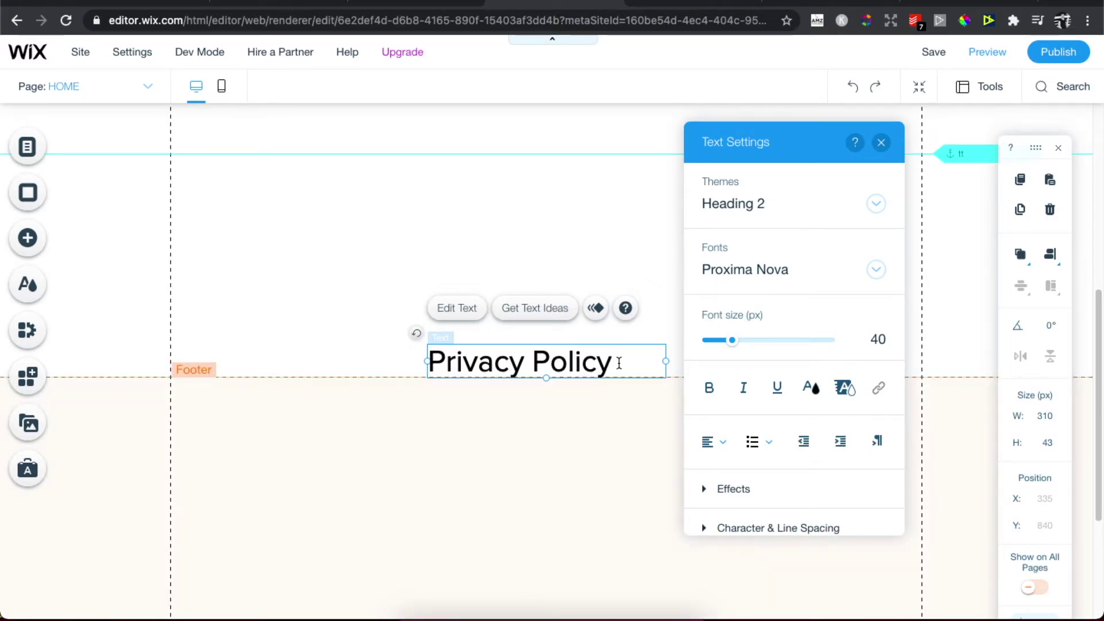
drag(619, 364, 431, 363)
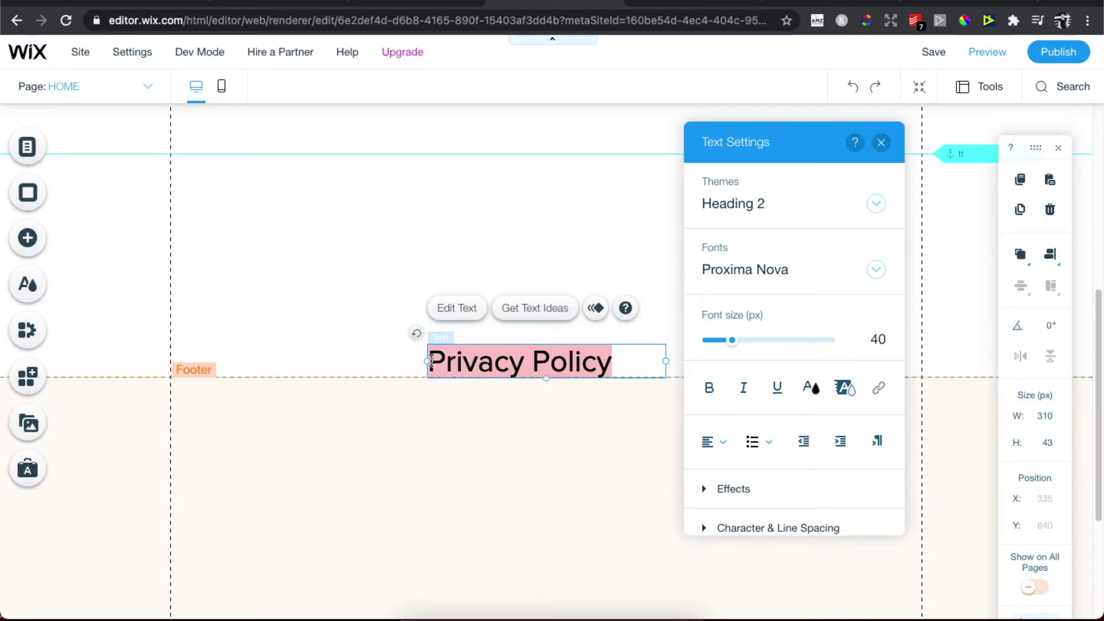
Step: Link the heading text to the Privacy Policy page
click(878, 389)
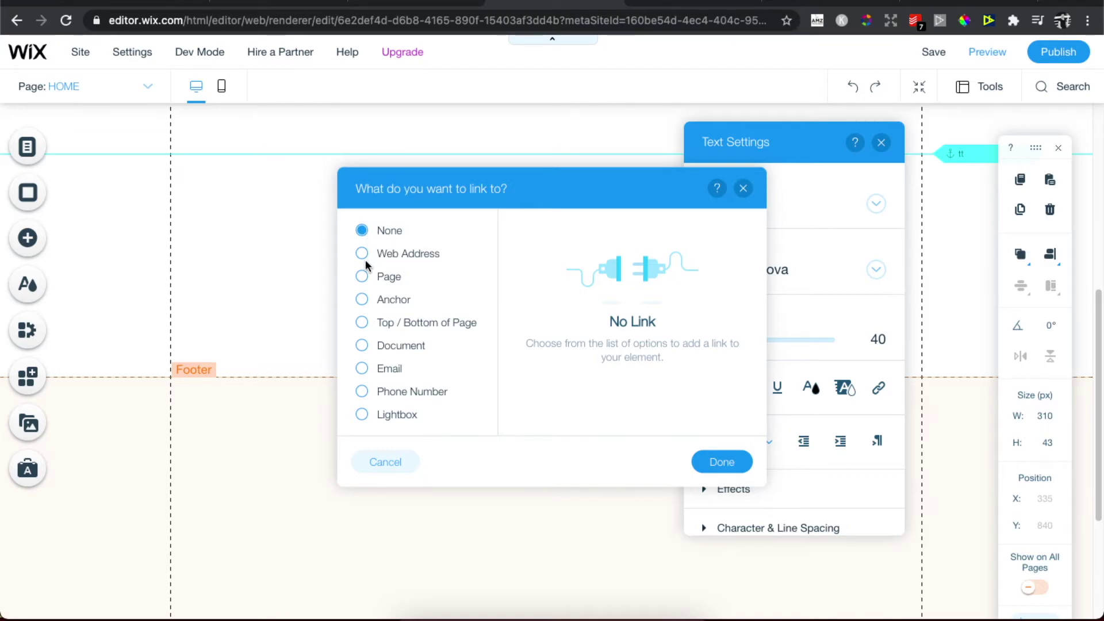
click(362, 279)
click(555, 249)
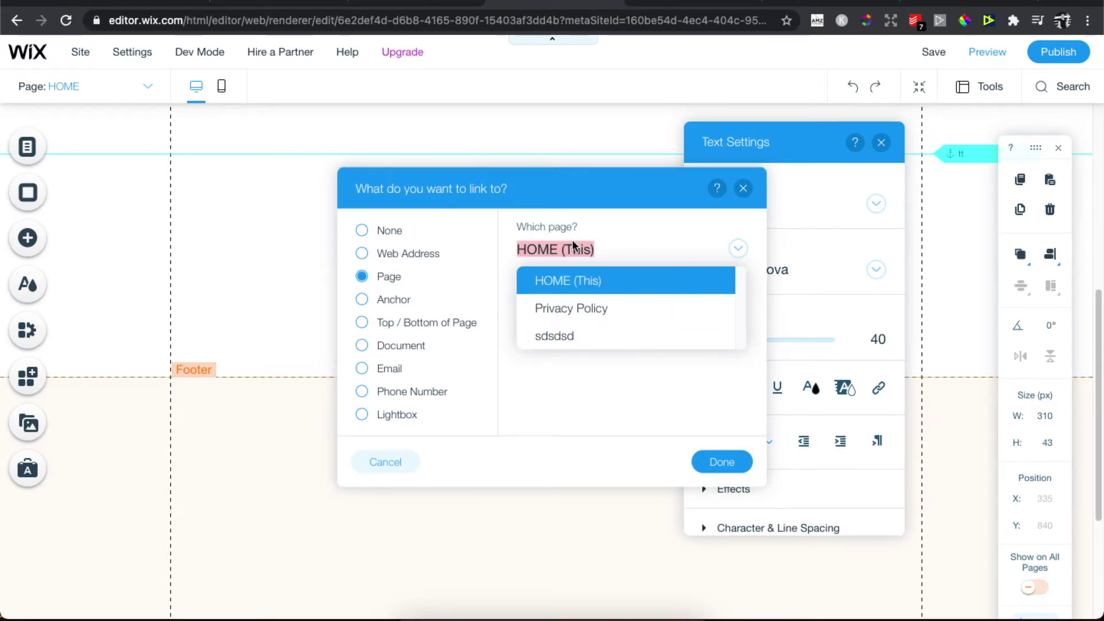
click(555, 309)
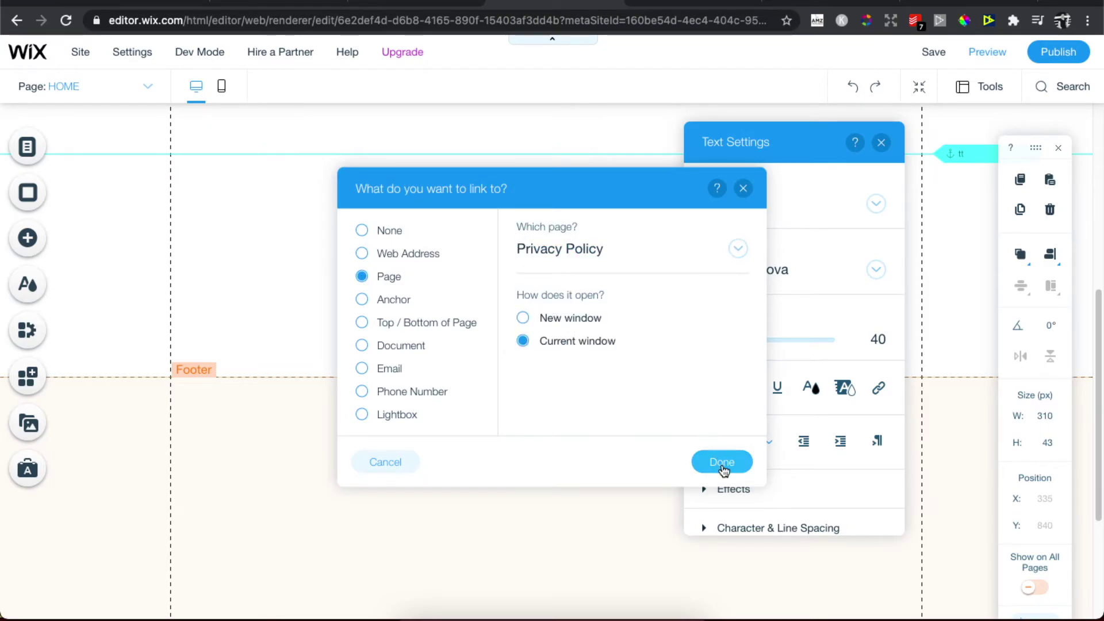
click(722, 461)
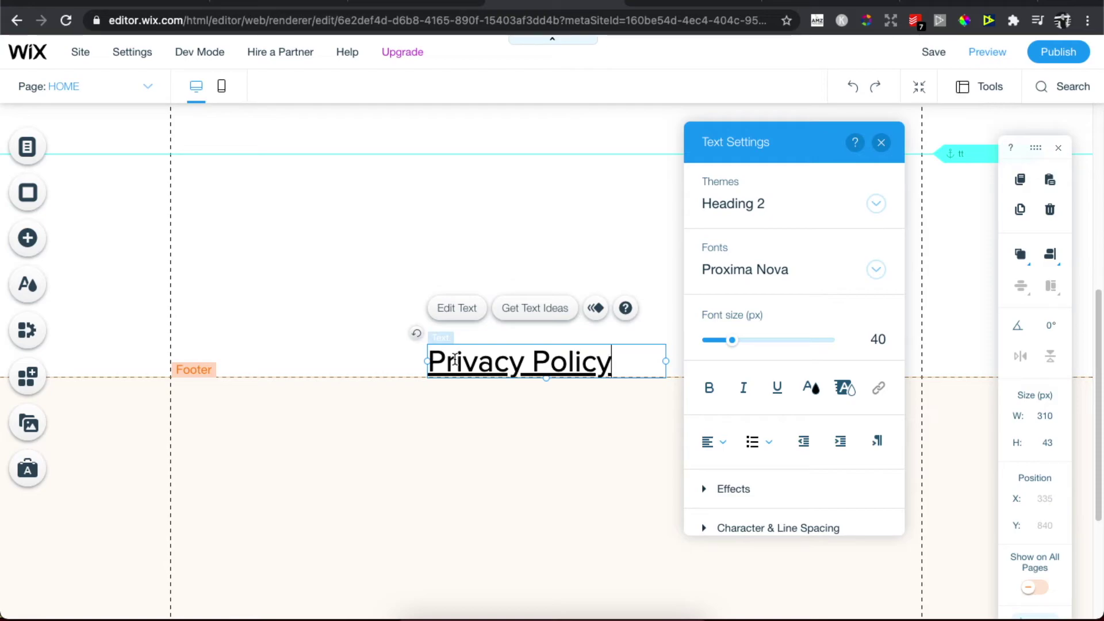
Step: Move the Privacy Policy heading further down the HOME page and publish the site
click(299, 331)
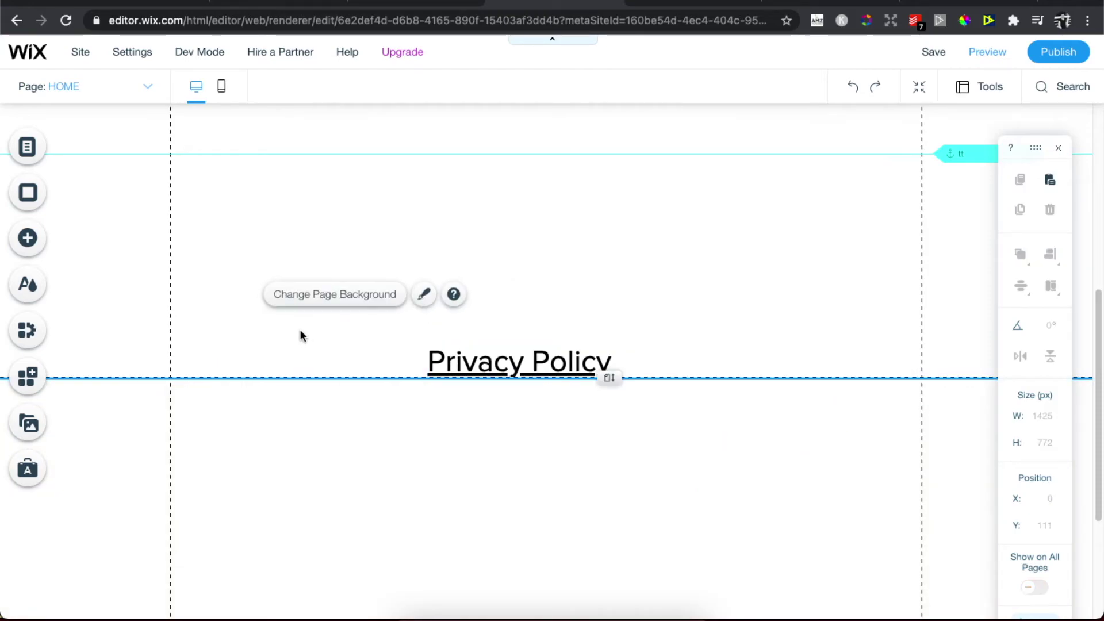
mouse_move(520, 365)
mouse_down()
mouse_move(551, 592)
mouse_move(444, 609)
mouse_up()
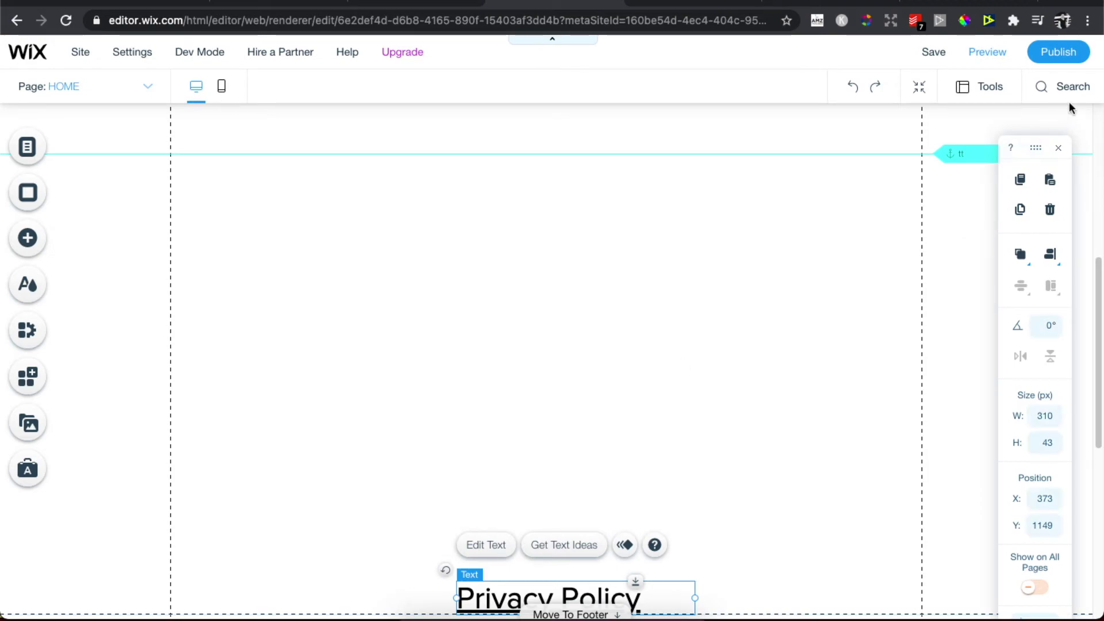
click(1073, 56)
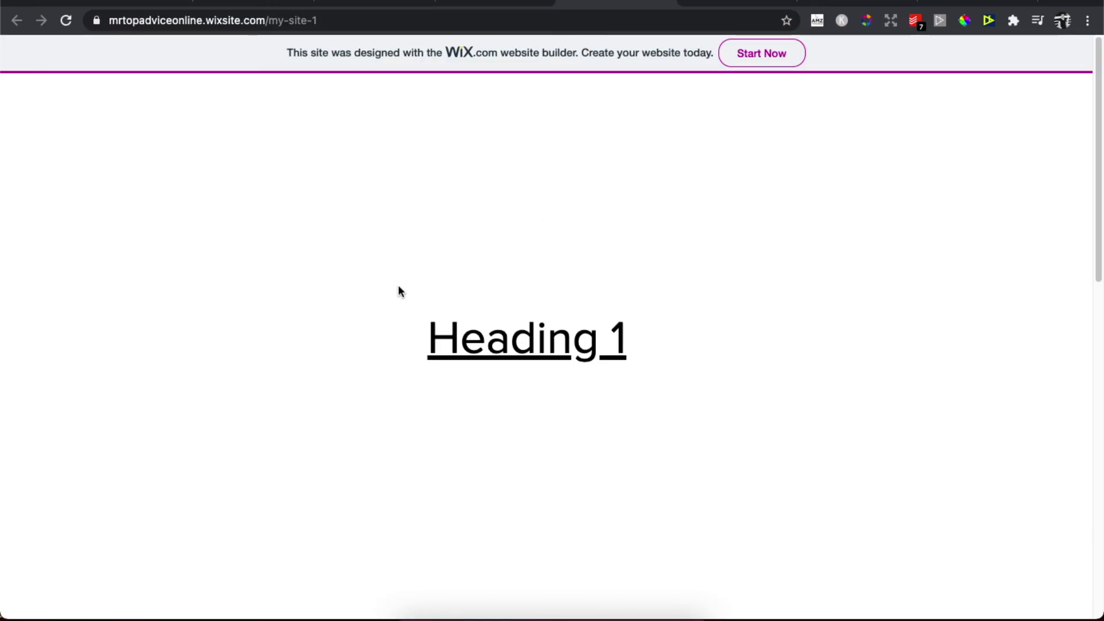
Step: Scroll down the live home page and follow the Privacy Policy link
scroll(537, 286, down, 5)
scroll(538, 285, down, 5)
scroll(538, 288, up, 5)
scroll(535, 356, down, 2)
scroll(520, 443, down, 5)
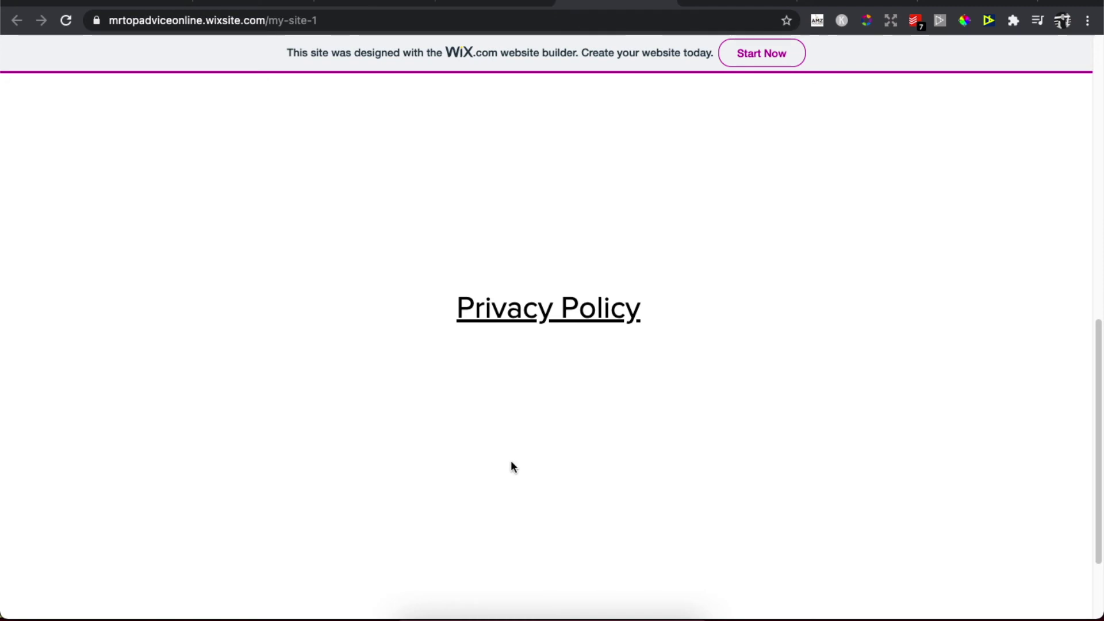
click(523, 311)
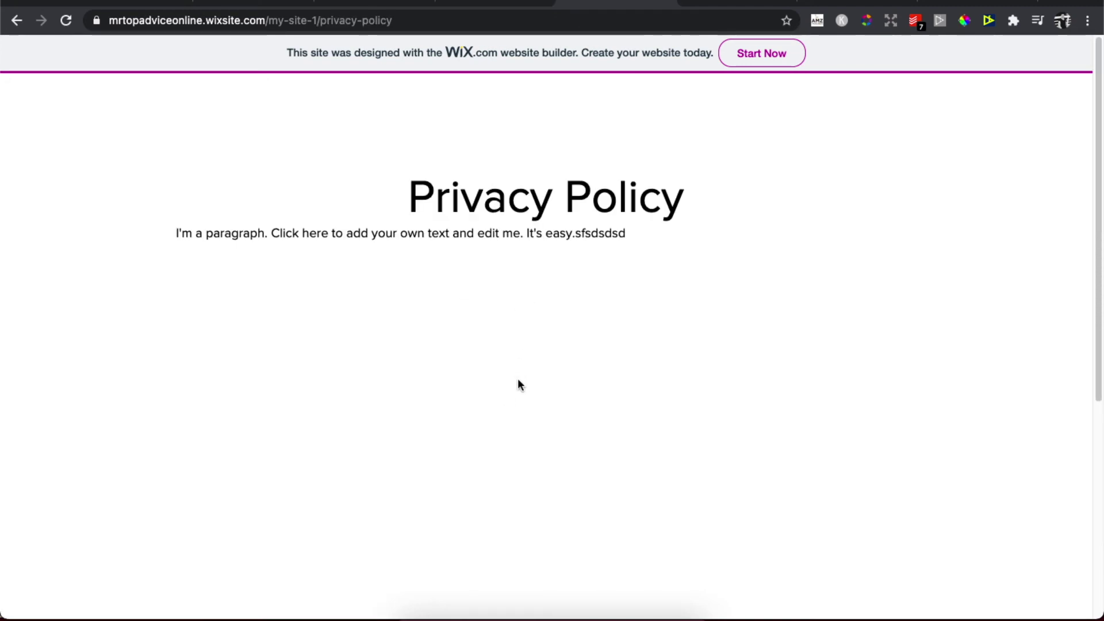